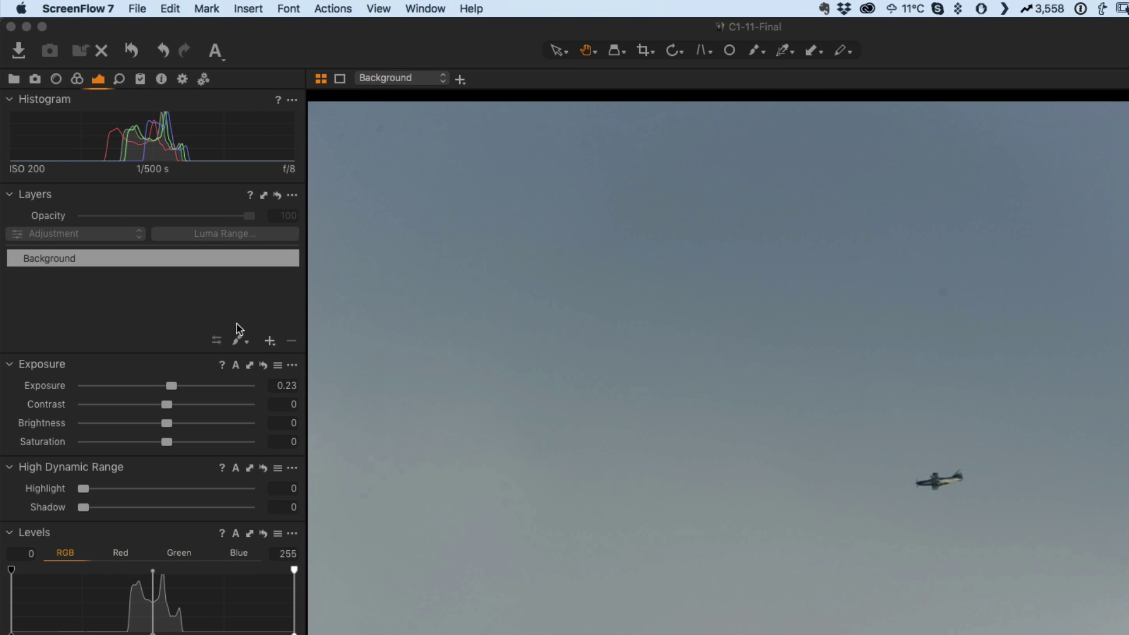
Add a new filled layer and set its Levels to black point 90 and white point 185.
click(270, 341)
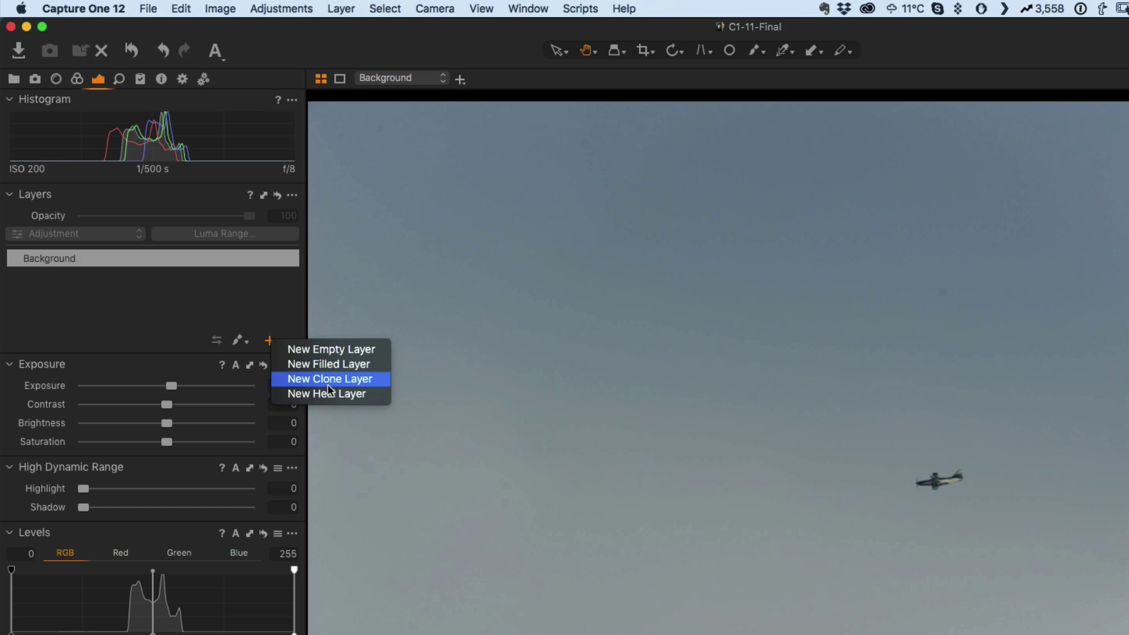
click(327, 363)
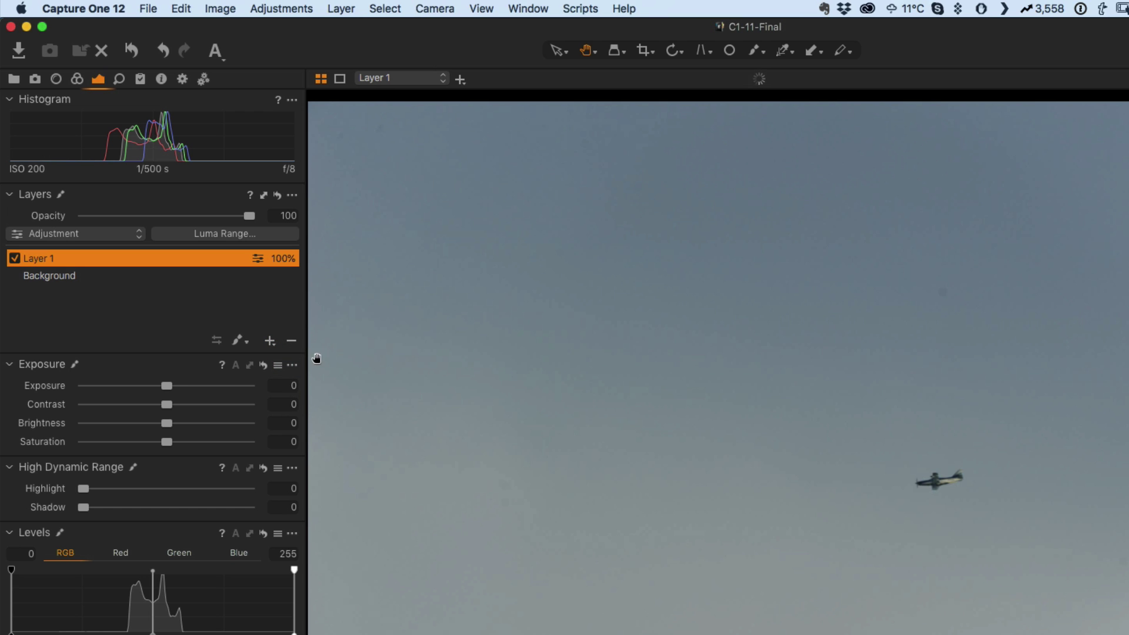
drag(291, 634, 268, 634)
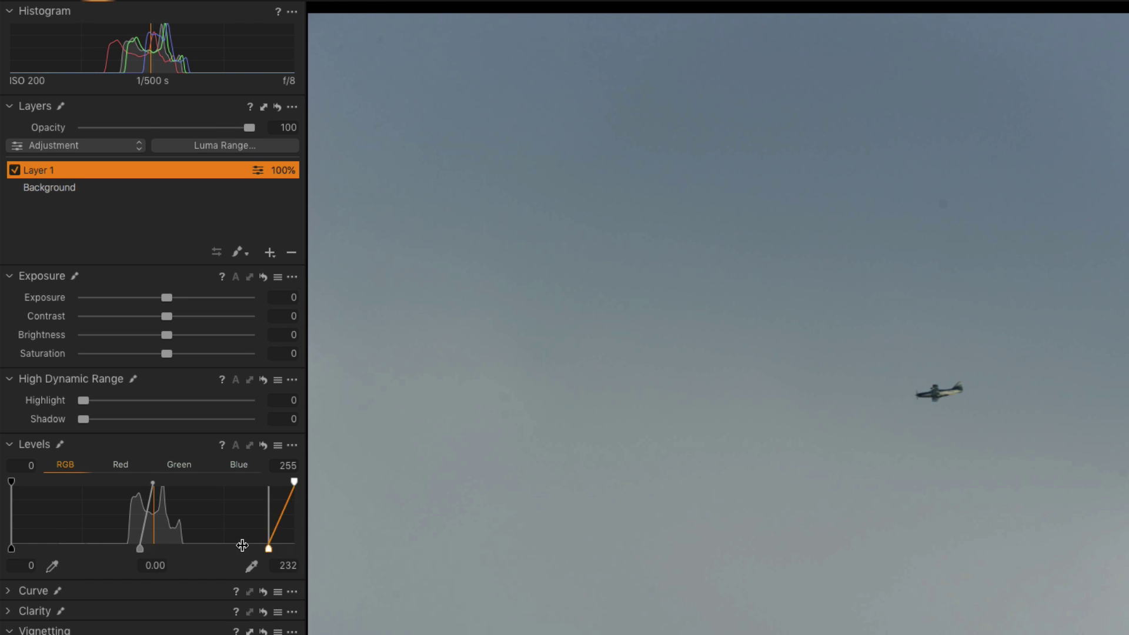
drag(242, 546, 216, 548)
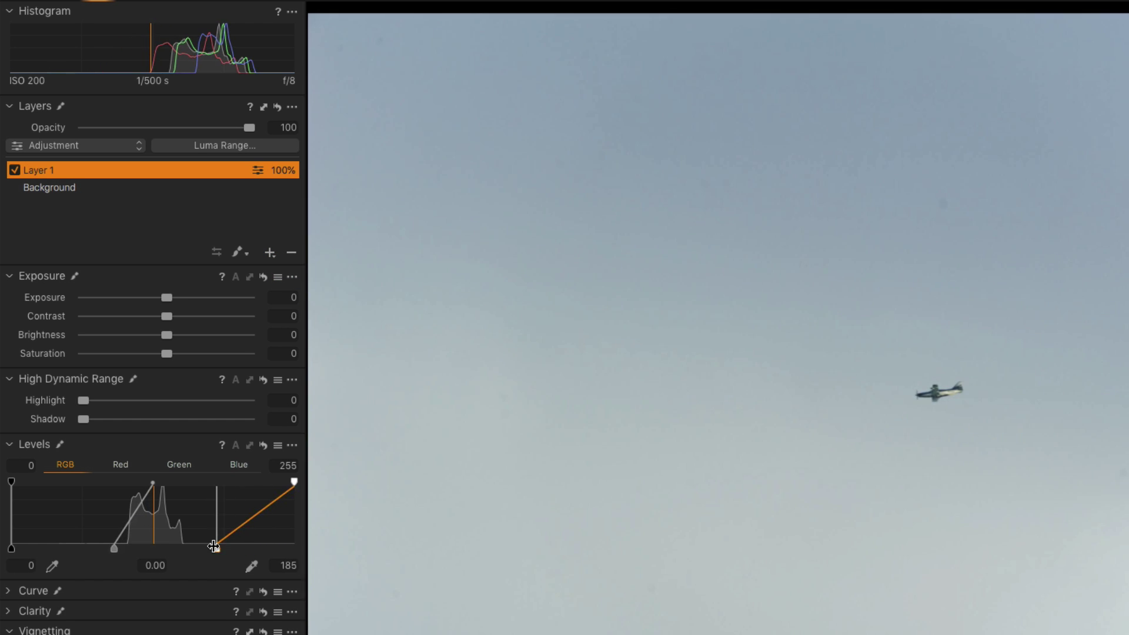
drag(11, 549, 116, 550)
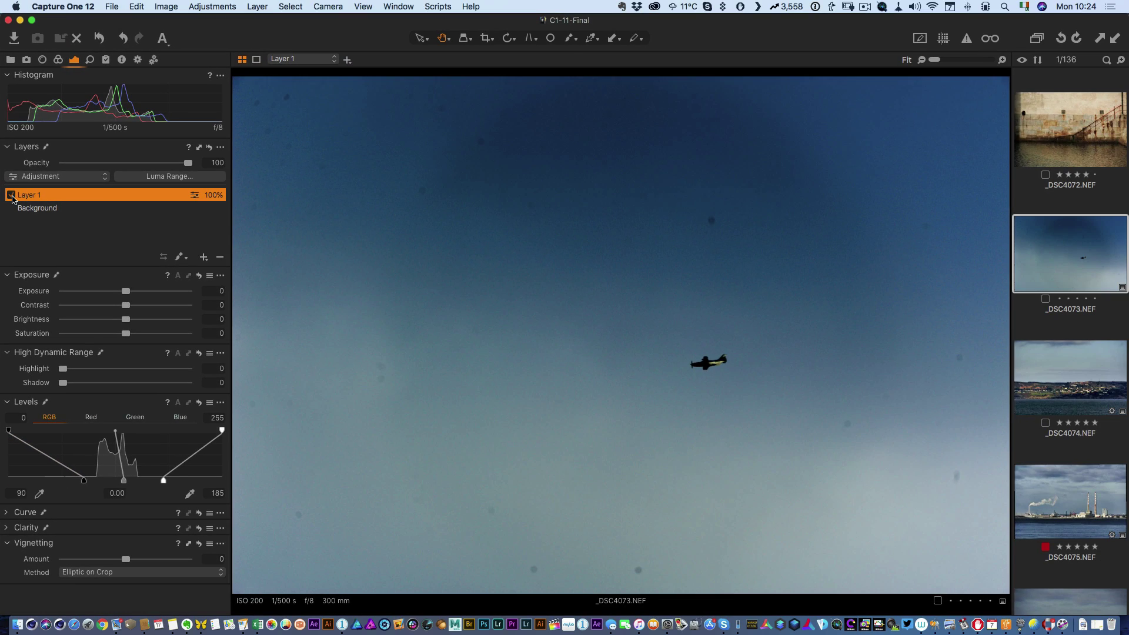
Toggle Layer 1 off and back on to compare, then select the Background layer.
click(15, 170)
click(11, 196)
click(40, 210)
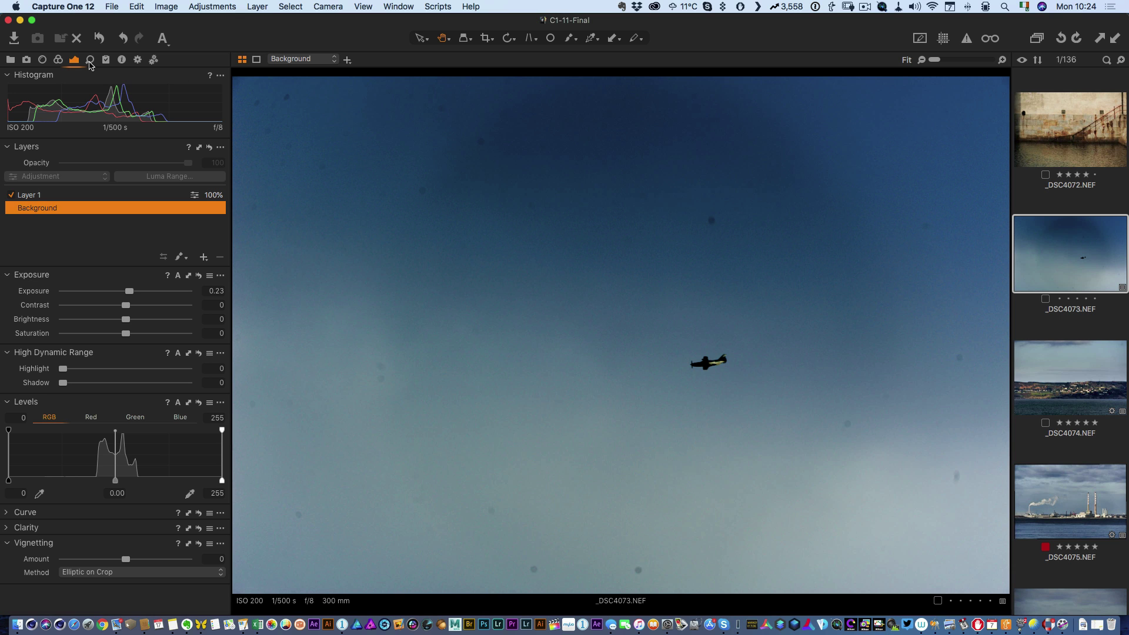
Activate Spot Removal from the Details tools and heal three dust spots near the top-left corner.
click(90, 61)
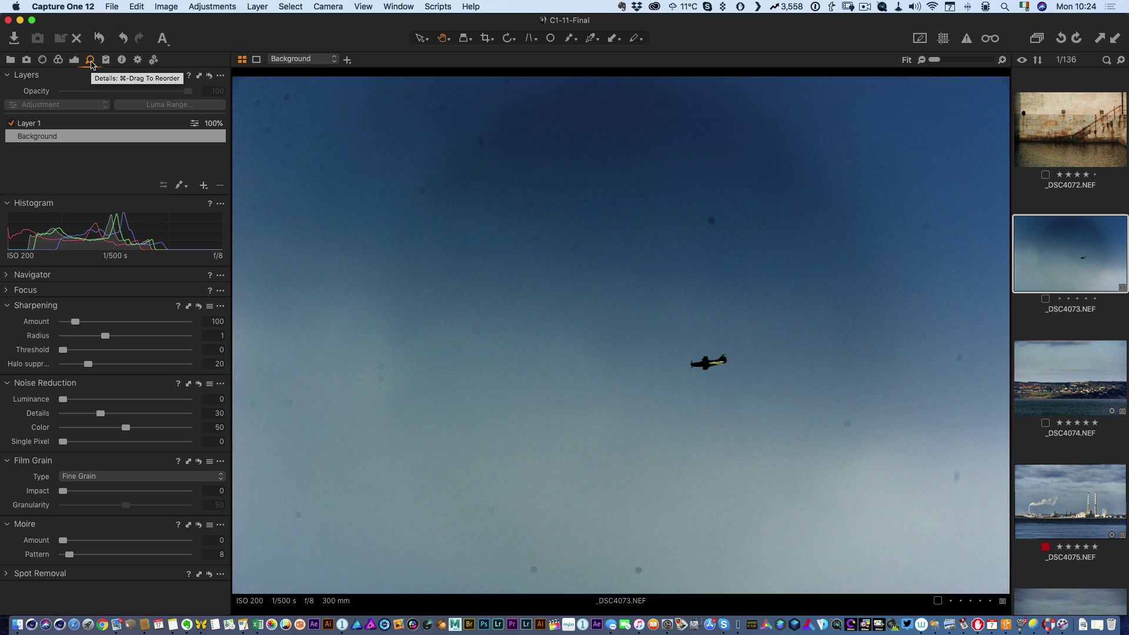
click(7, 574)
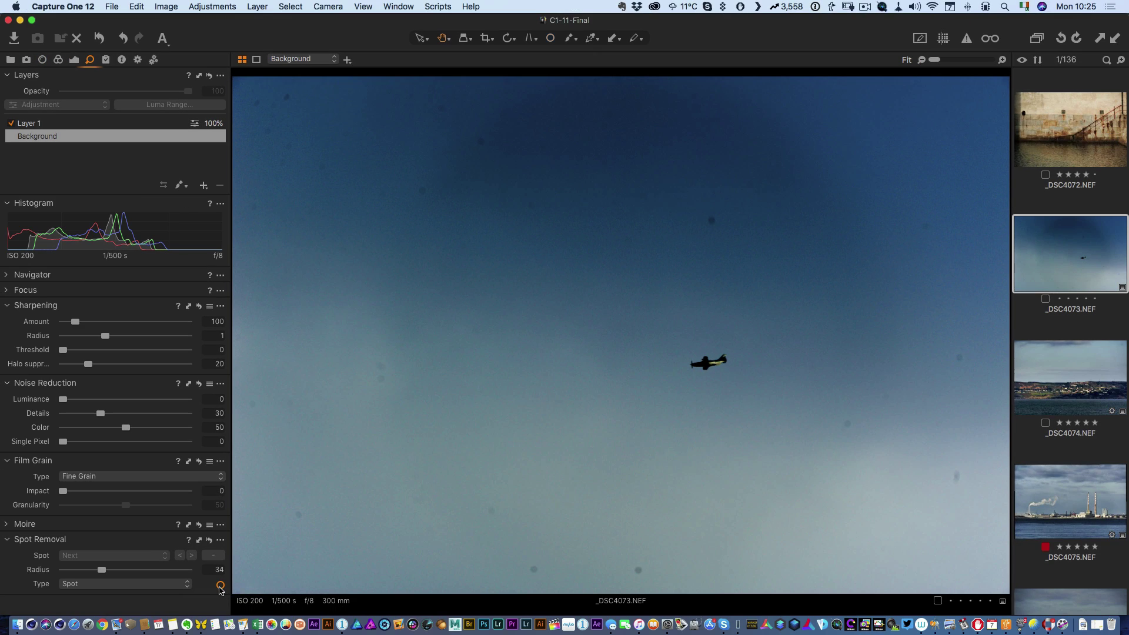
key(o)
click(287, 96)
click(257, 103)
click(273, 104)
Raise the spot radius from 34 to 41 and heal the dust spots across the upper sky.
right_click(297, 120)
drag(297, 120, 302, 119)
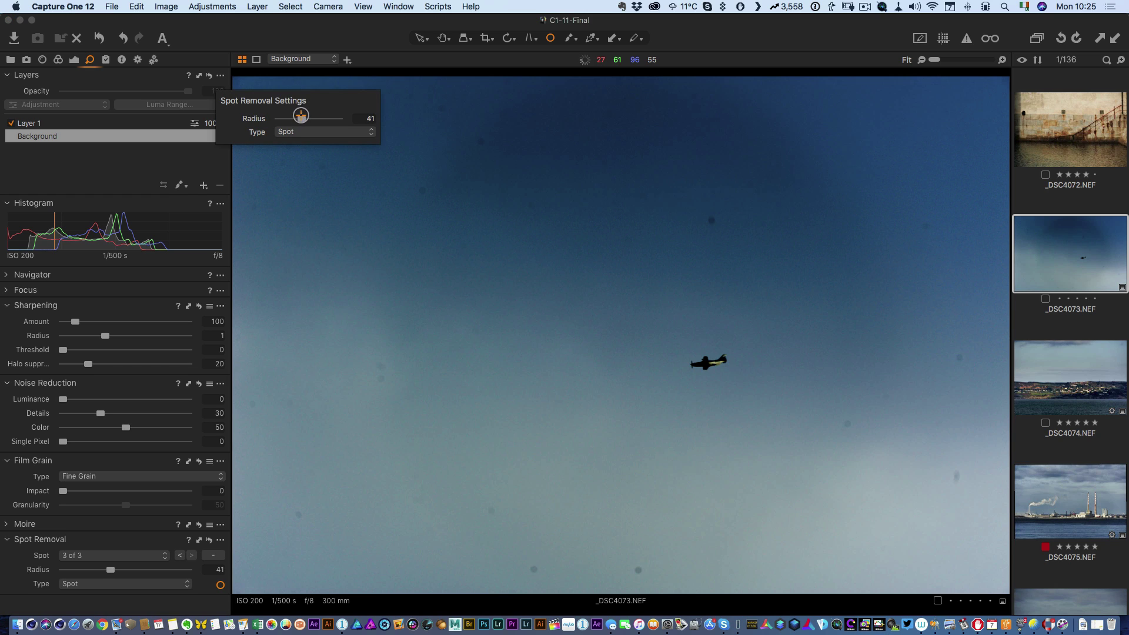
click(268, 130)
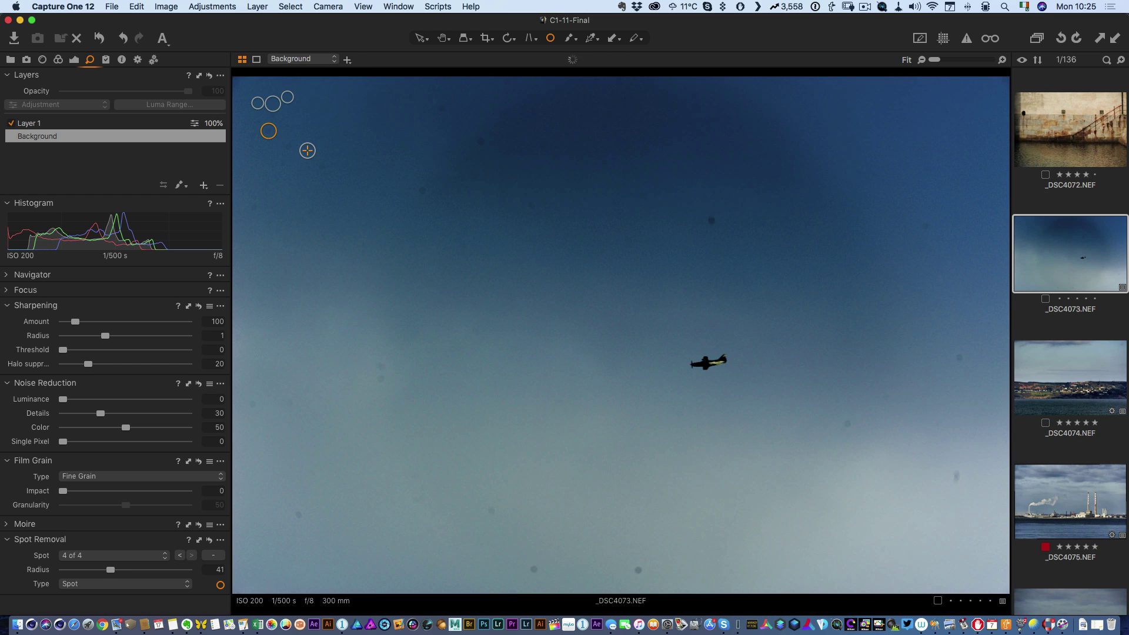
click(289, 144)
click(284, 162)
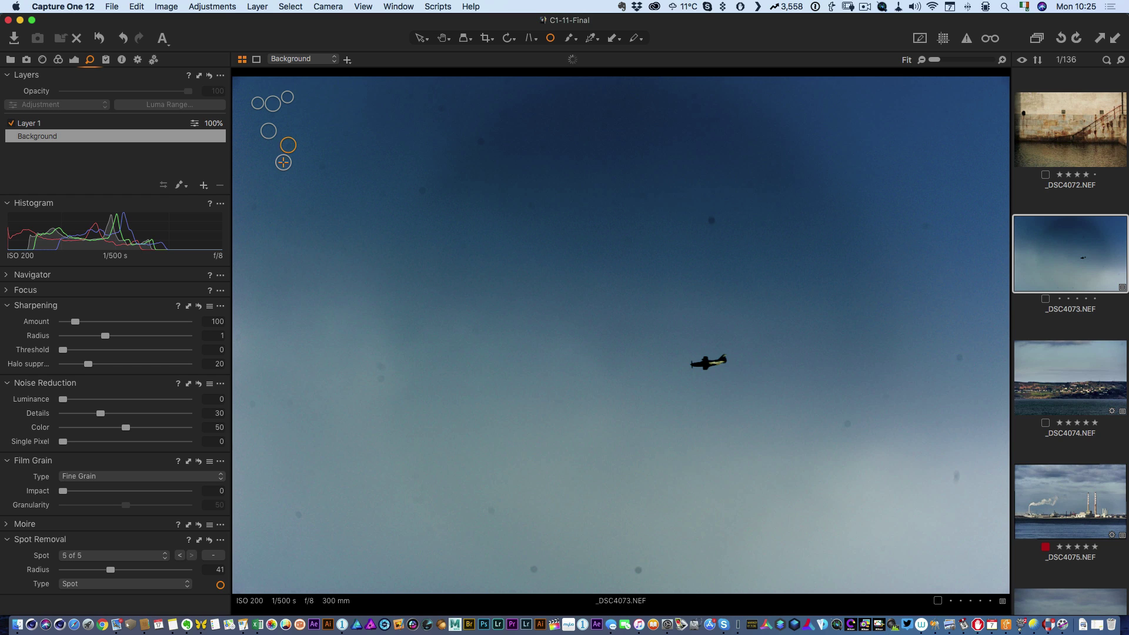
click(323, 167)
click(345, 133)
click(254, 209)
click(243, 171)
click(238, 82)
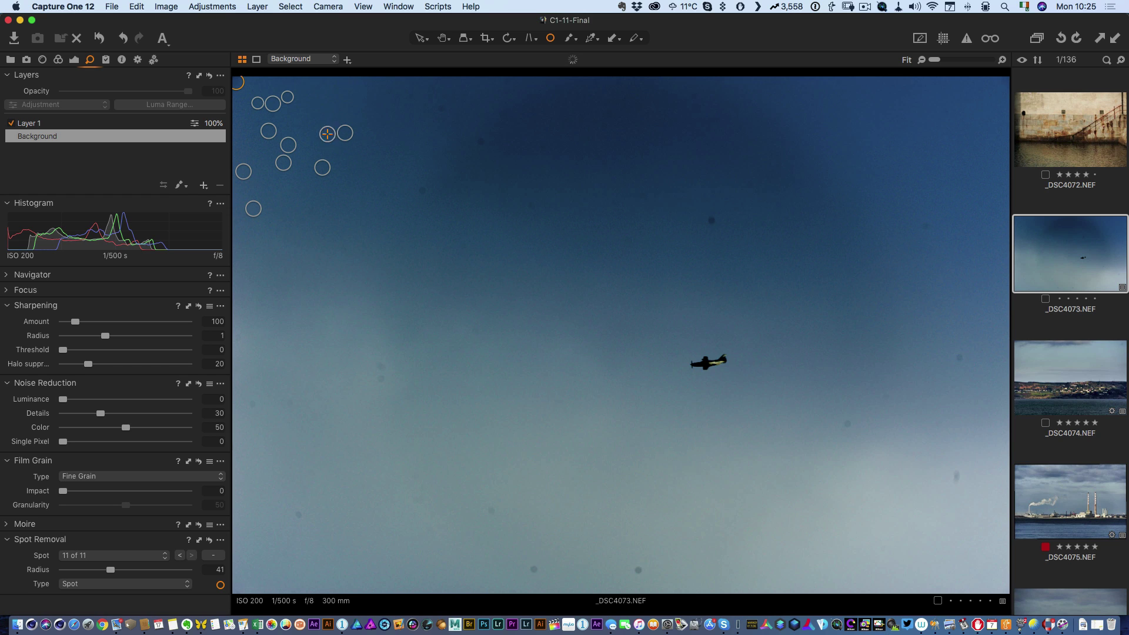
click(423, 190)
click(441, 104)
click(481, 143)
click(503, 112)
click(510, 79)
click(506, 90)
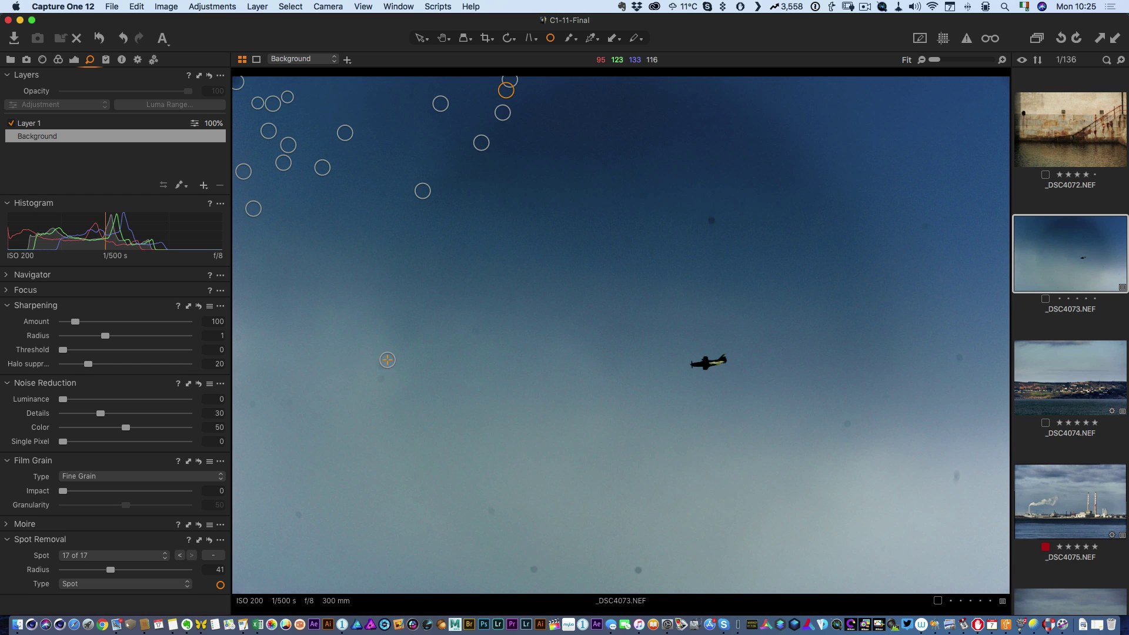
Heal the dust spots scattered across the left, lower and right parts of the sky.
click(381, 364)
click(382, 379)
click(253, 404)
click(288, 402)
click(298, 515)
click(533, 569)
click(638, 570)
click(711, 221)
click(647, 197)
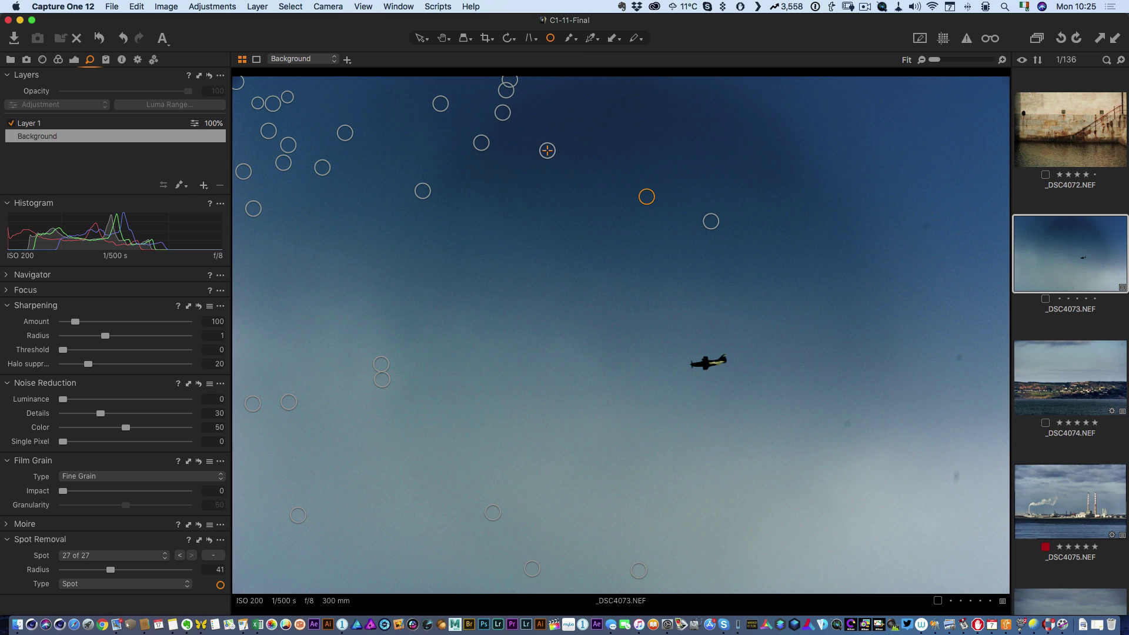
click(611, 112)
click(665, 98)
click(926, 226)
click(961, 358)
click(847, 427)
click(957, 477)
click(885, 552)
Heal the last remaining sky spots, finishing near the top-right corner.
click(417, 472)
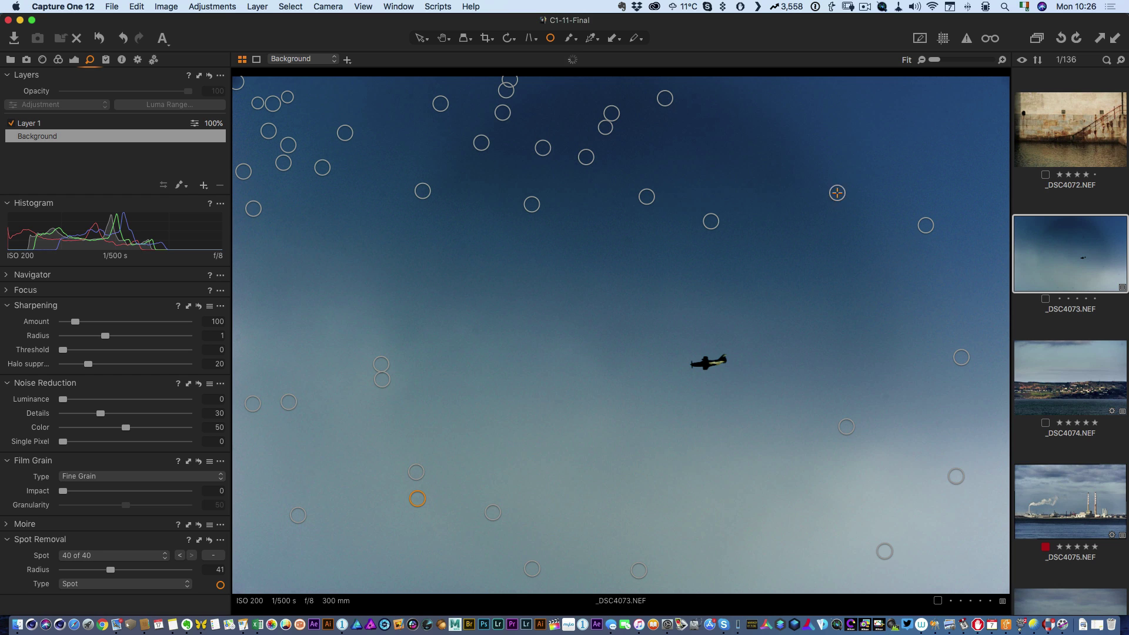
click(752, 185)
click(735, 150)
click(747, 160)
click(384, 194)
click(287, 240)
click(304, 219)
click(344, 250)
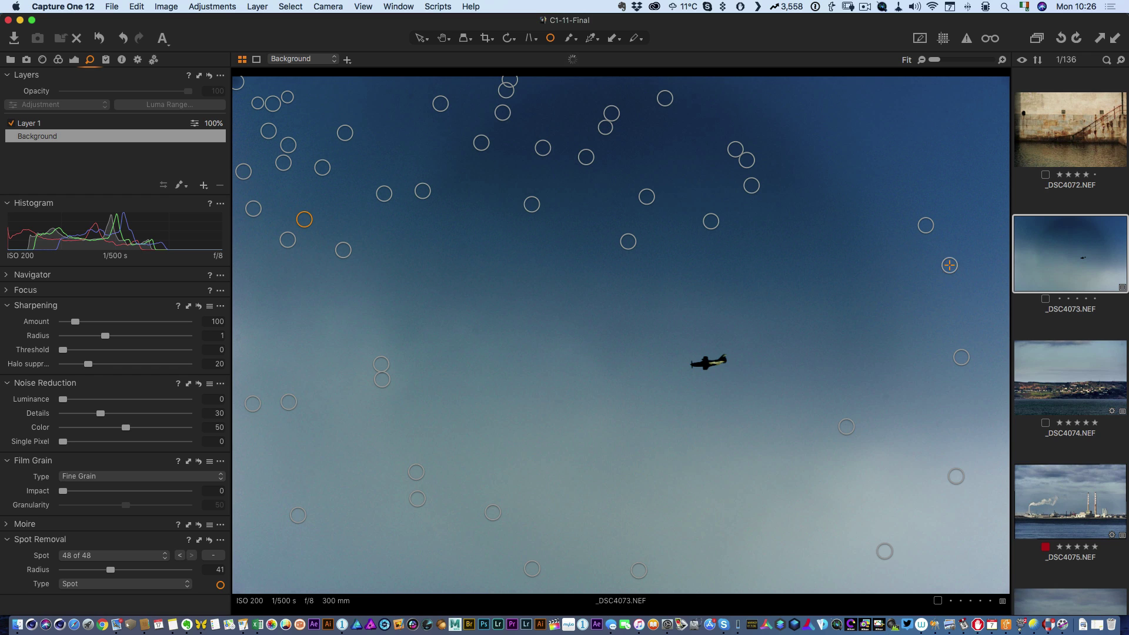
click(947, 112)
click(1006, 80)
click(982, 91)
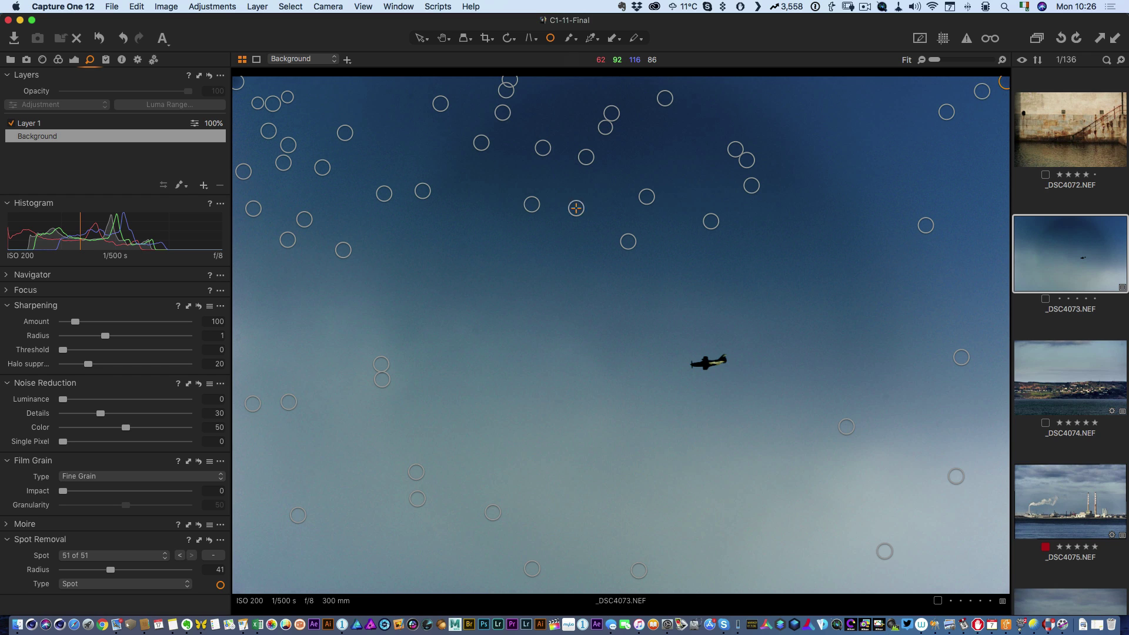
Nudge spot fix 46 slightly to the right and heal two more spots in the lower sky.
click(384, 194)
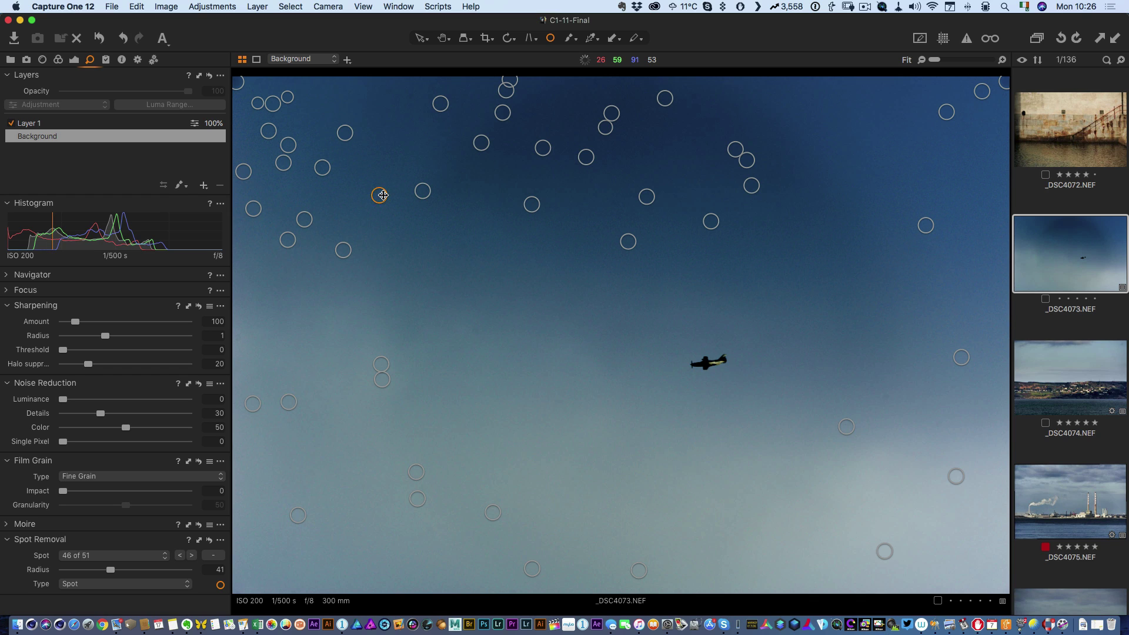
drag(384, 195, 393, 201)
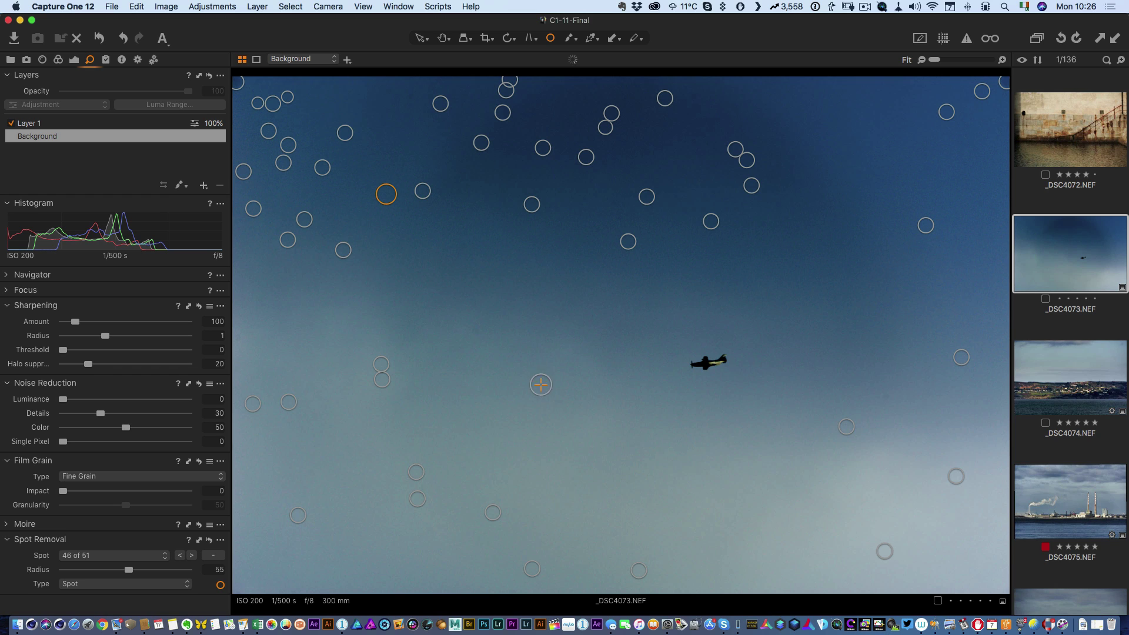
click(476, 333)
click(501, 285)
Delete an unwanted lower spot fix, heal one near the right edge, and hide Layer 1.
click(475, 333)
key(BackSpace)
click(604, 333)
click(10, 124)
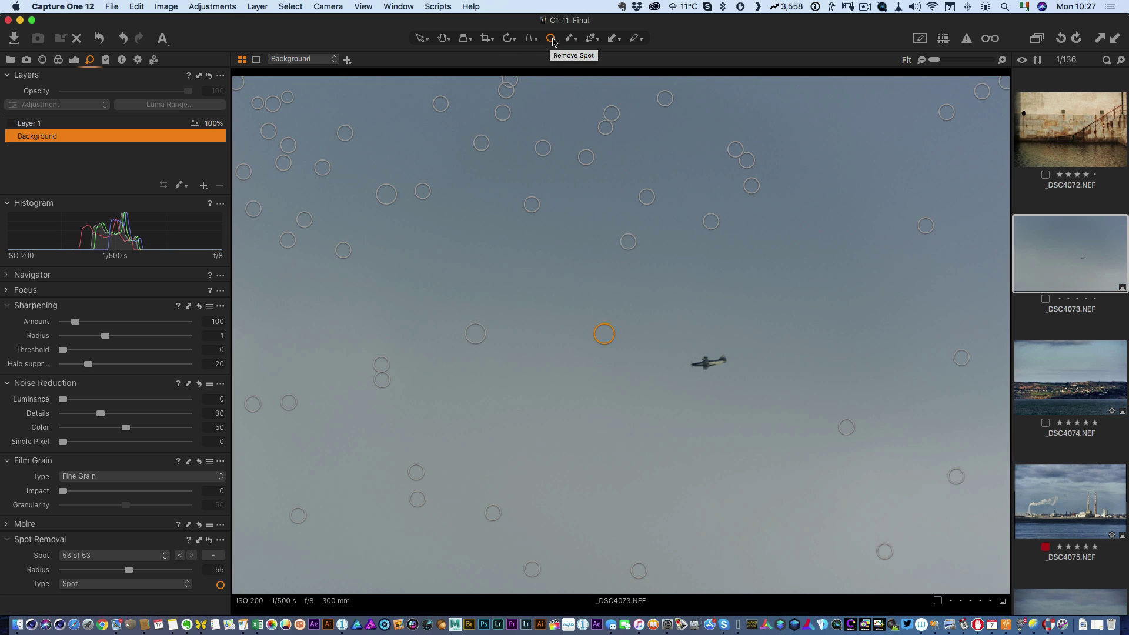
click(444, 38)
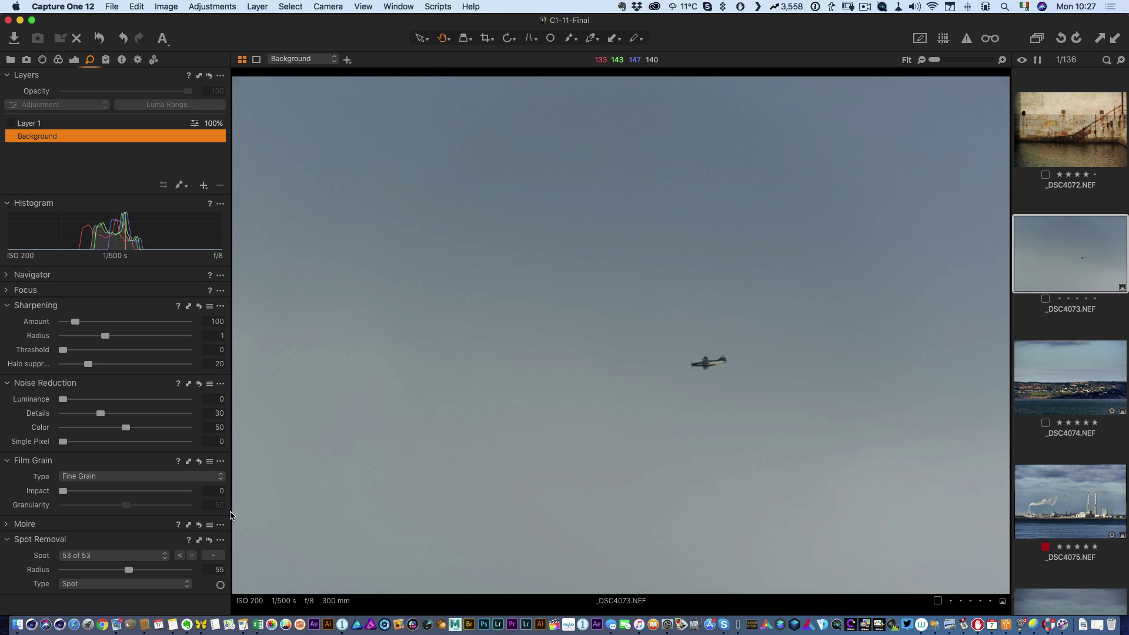
click(99, 39)
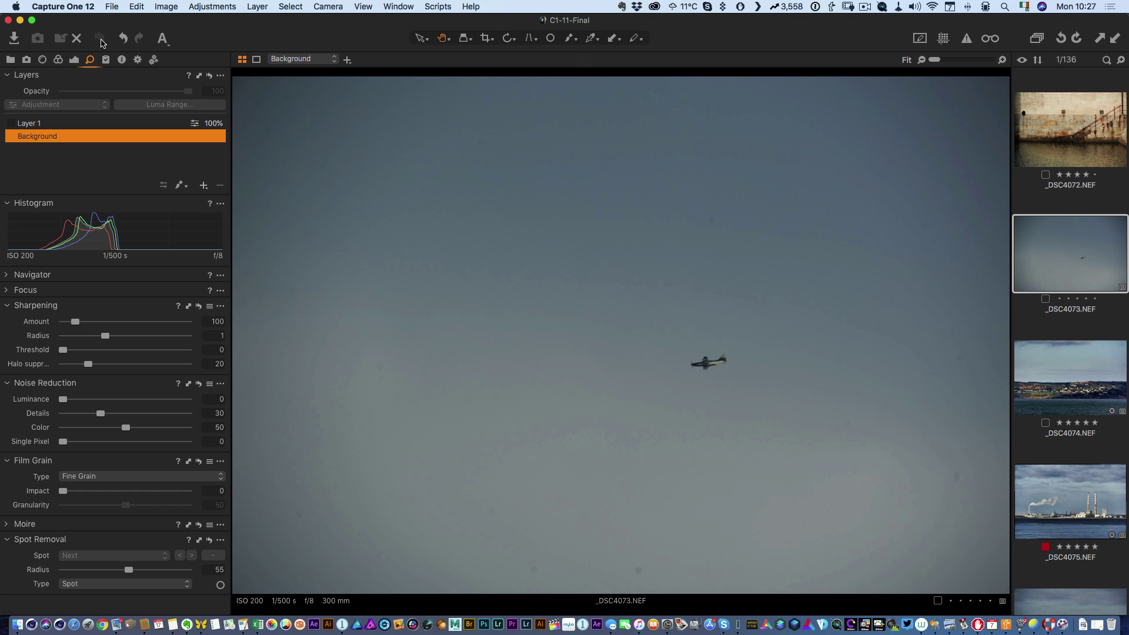
key(super+z)
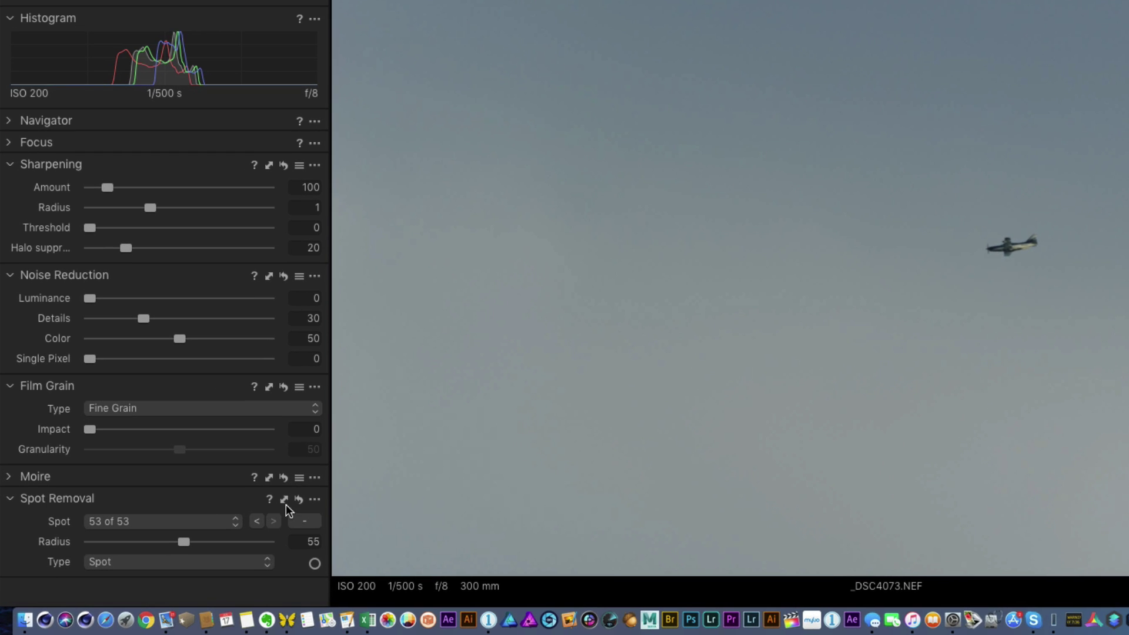
Copy only the Spots adjustments from _DSC4073.NEF to the clipboard, leaving Dust excluded.
click(284, 501)
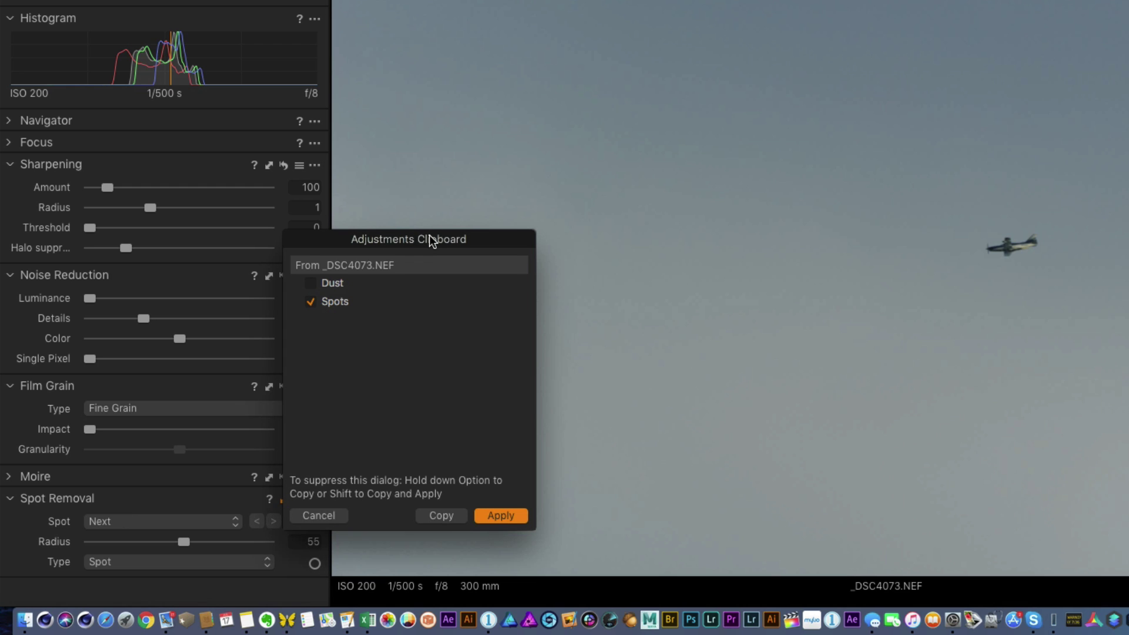
drag(431, 240, 503, 208)
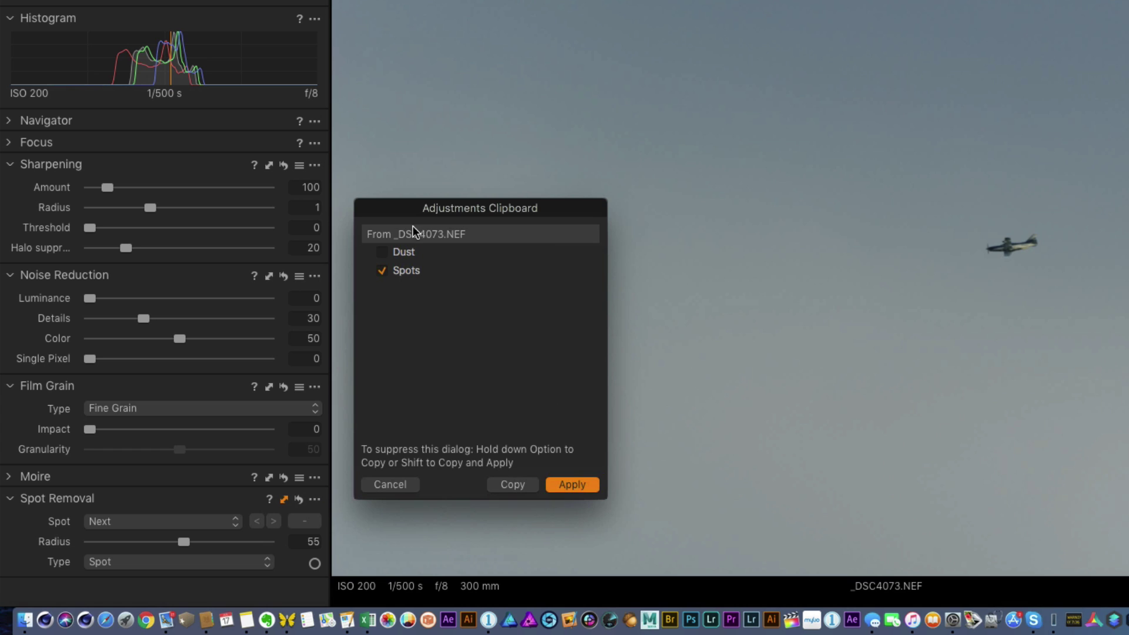
click(510, 489)
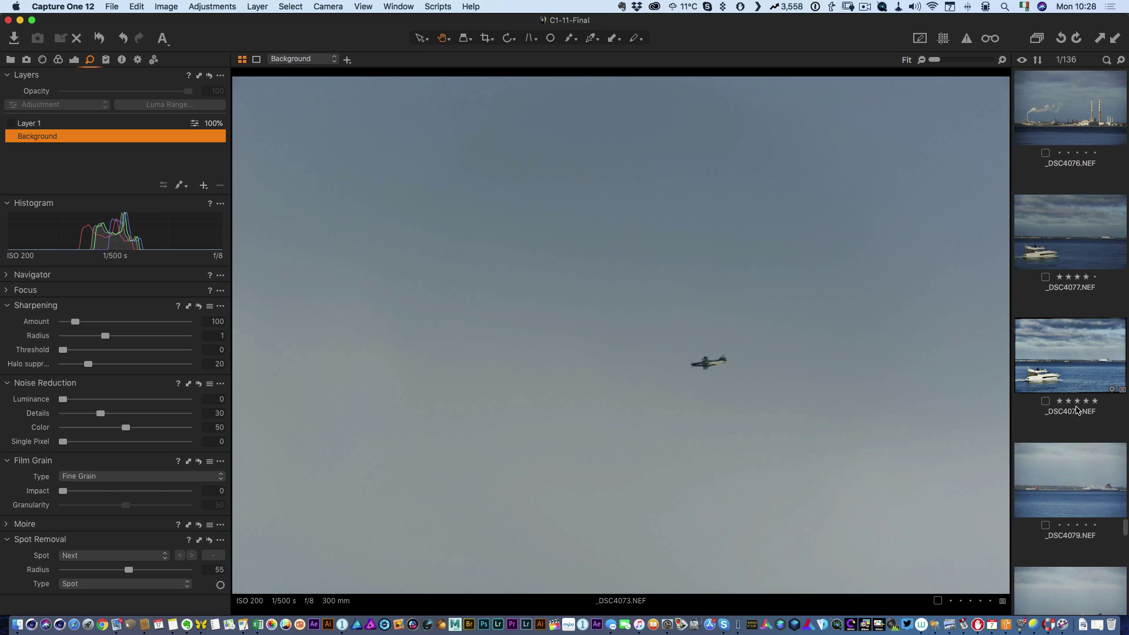
Open _DSC4079 from the filmstrip and check its sky for dust at 100% zoom.
scroll(1057, 399, down, 2)
click(1064, 382)
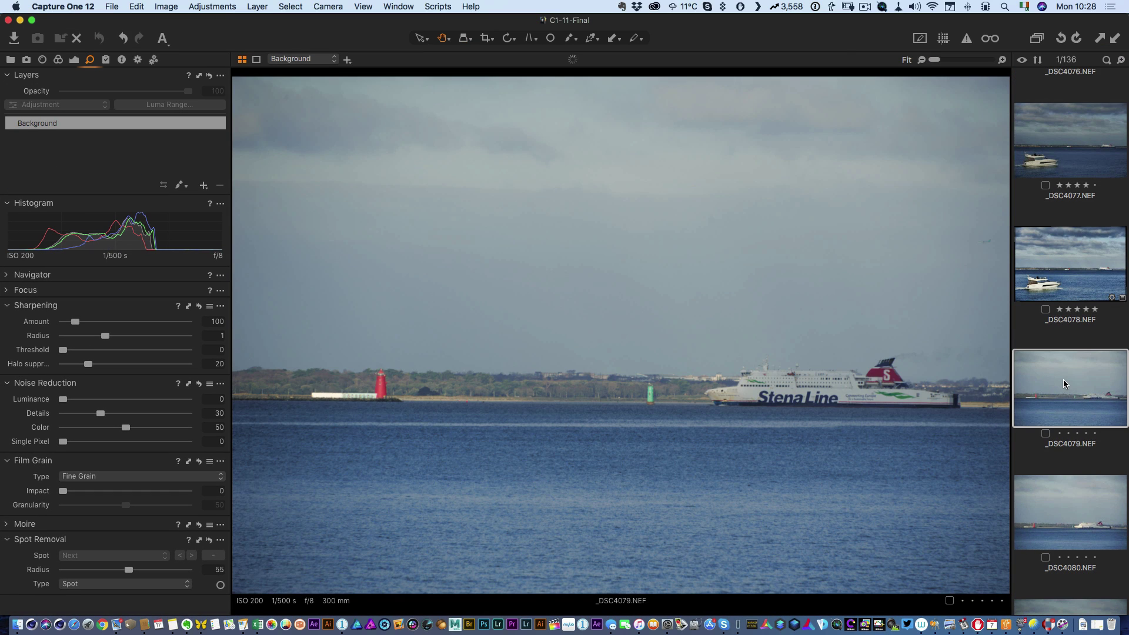
click(265, 93)
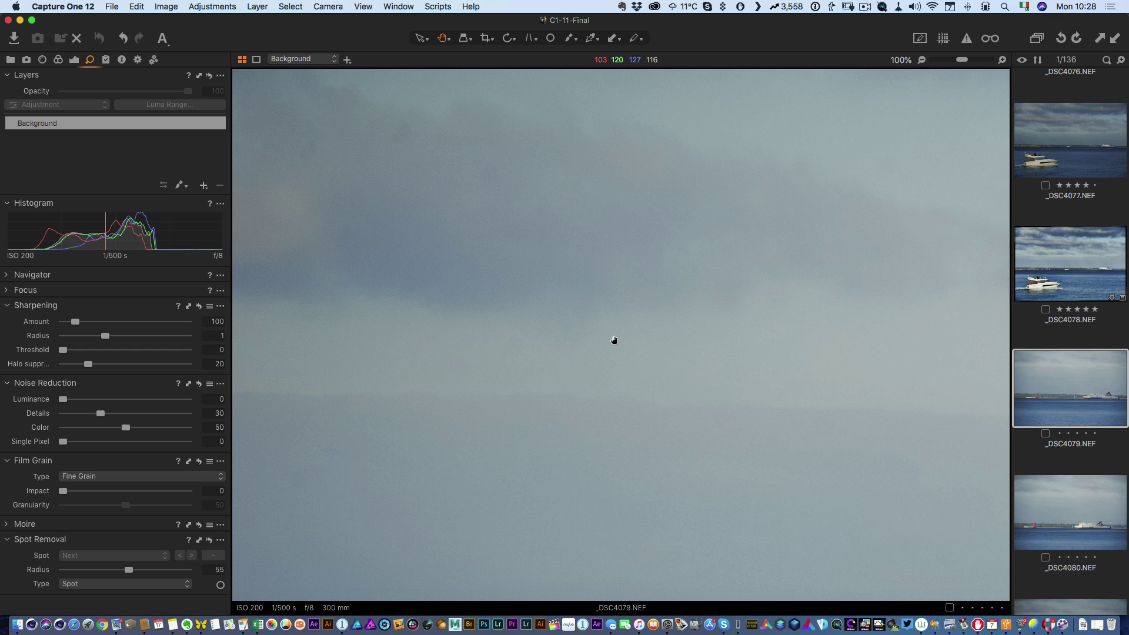
drag(441, 255, 437, 235)
Fit the ferry image, add a filled layer, and set its Levels to black 73, white 211.
click(437, 235)
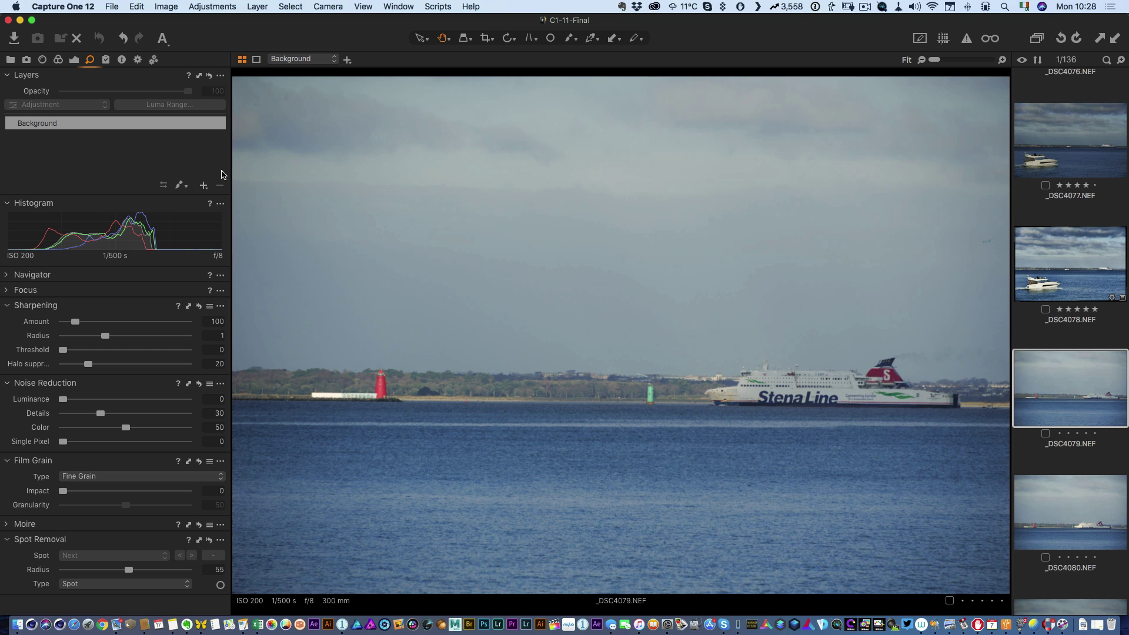
click(203, 185)
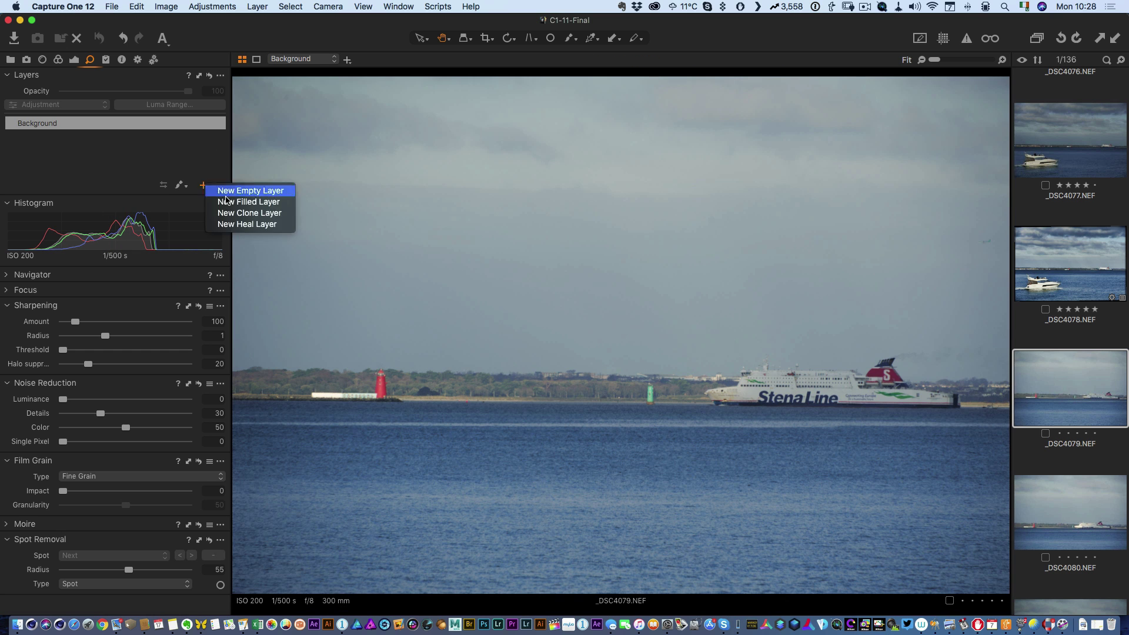
click(257, 203)
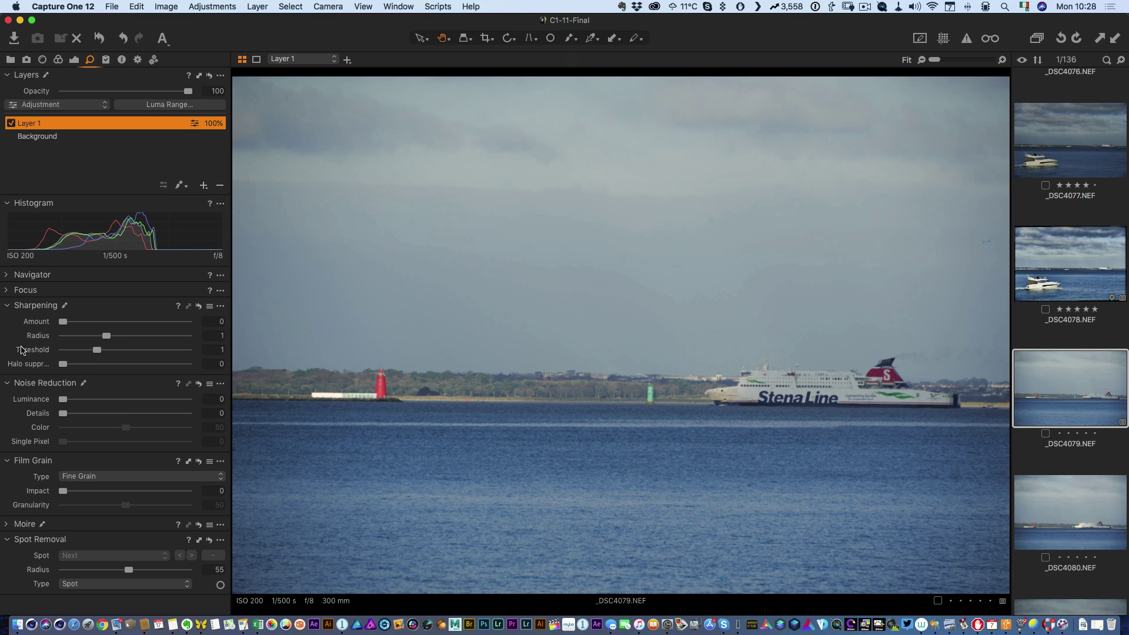
click(75, 60)
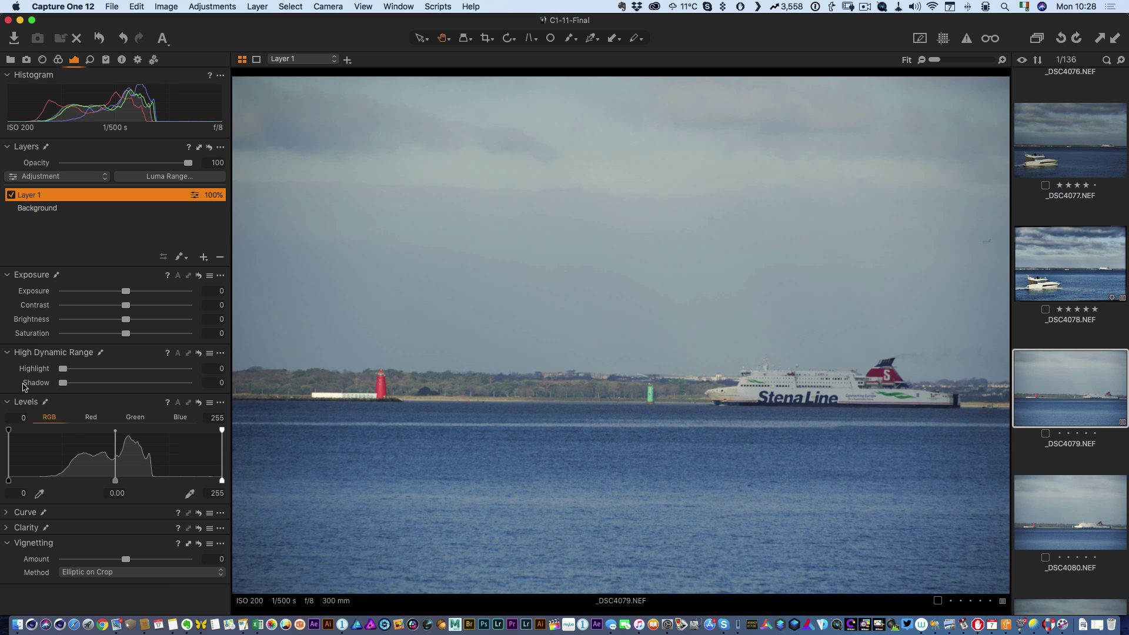
drag(9, 481, 69, 480)
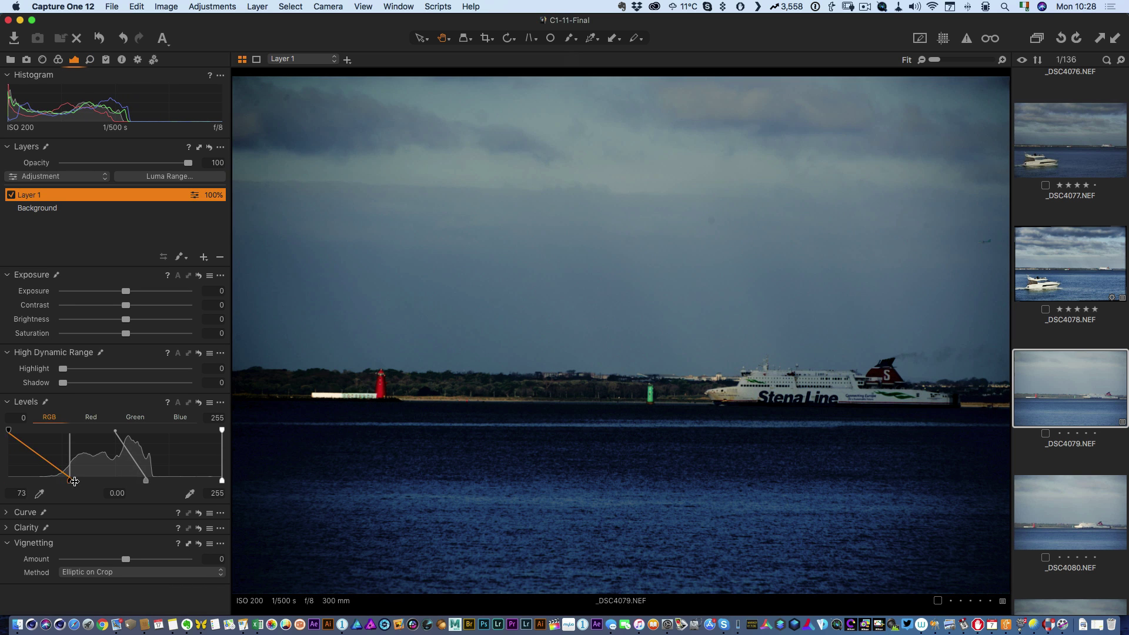
drag(222, 480, 185, 480)
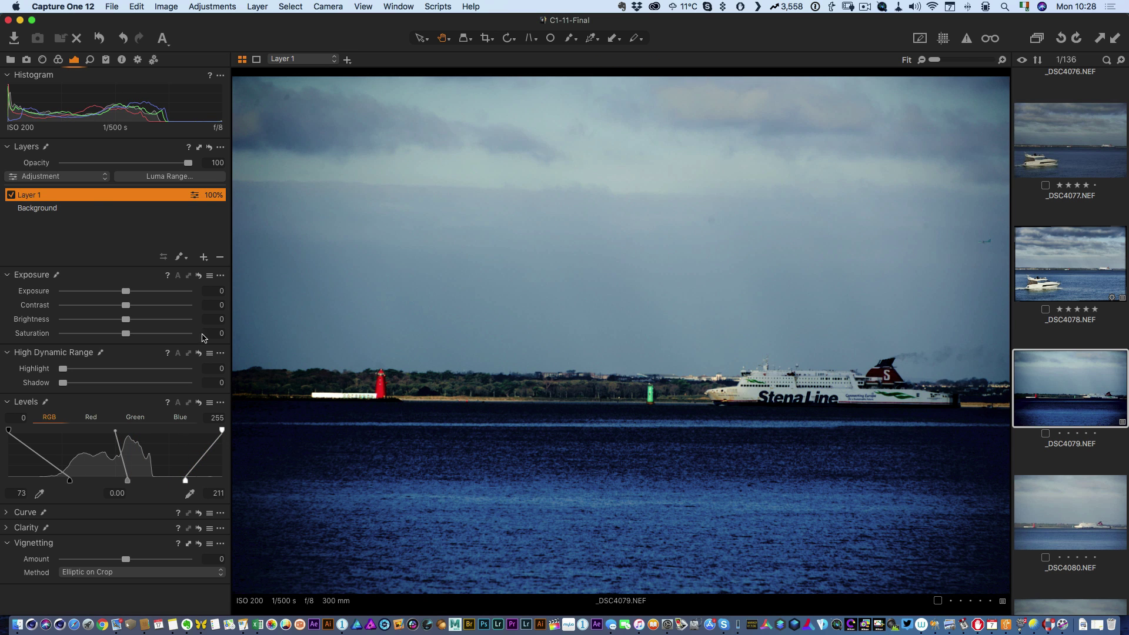
Delete Layer 1 and apply the clipboard's spot removal fixes to the ferry photo.
click(219, 259)
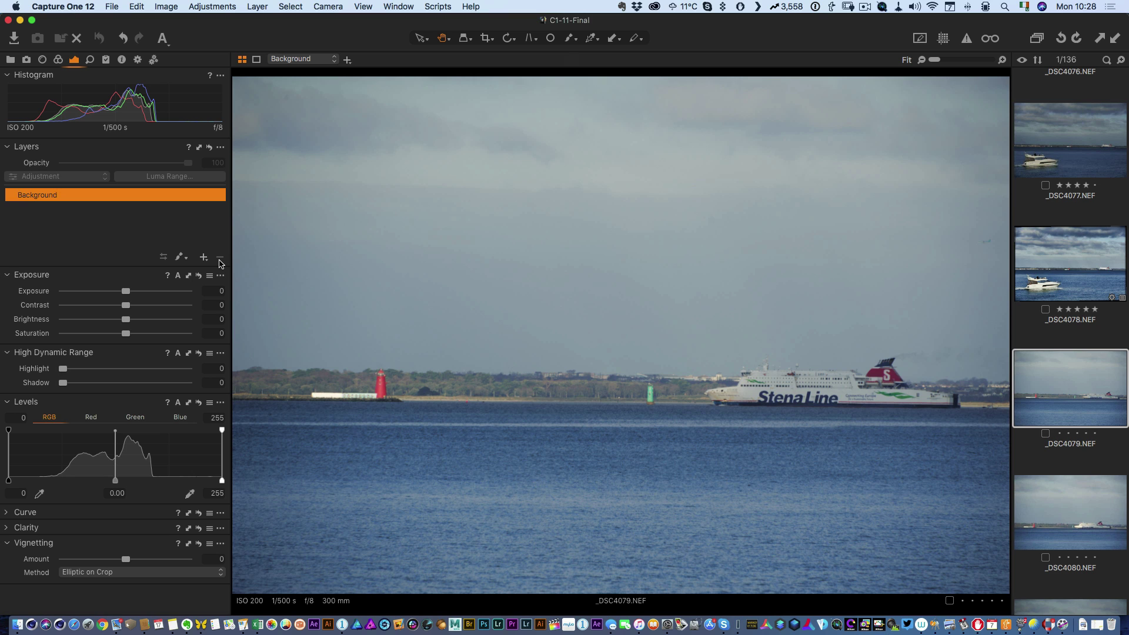
click(165, 6)
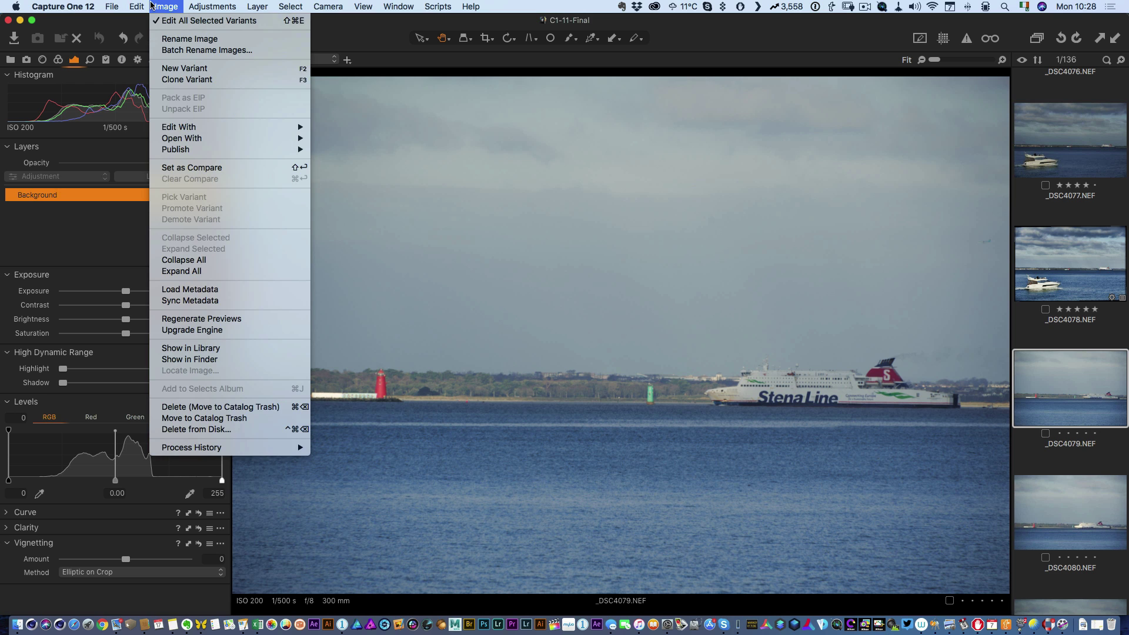
mouse_move(213, 7)
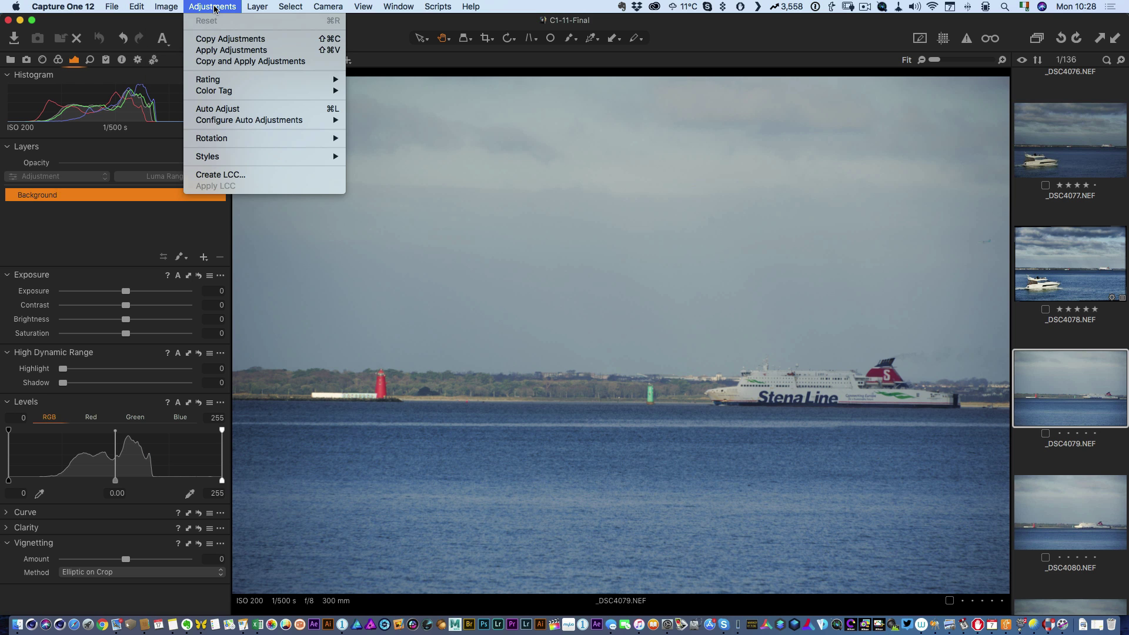
click(237, 53)
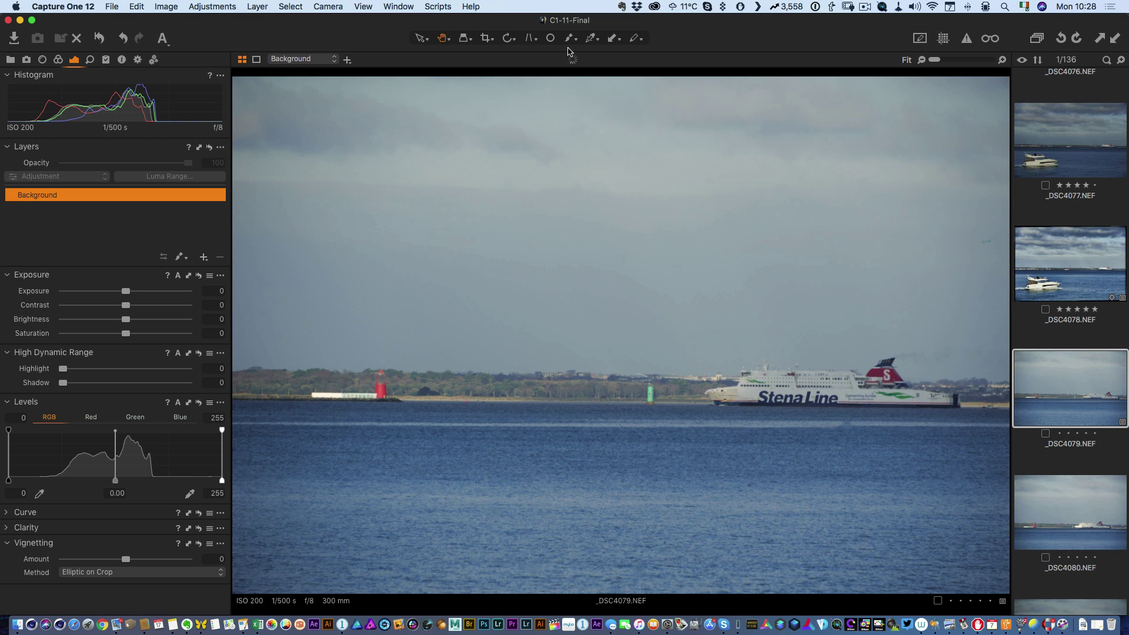
Delete the pasted spot fixes on the red lighthouse and the water, then set Contrast to 18.
click(551, 39)
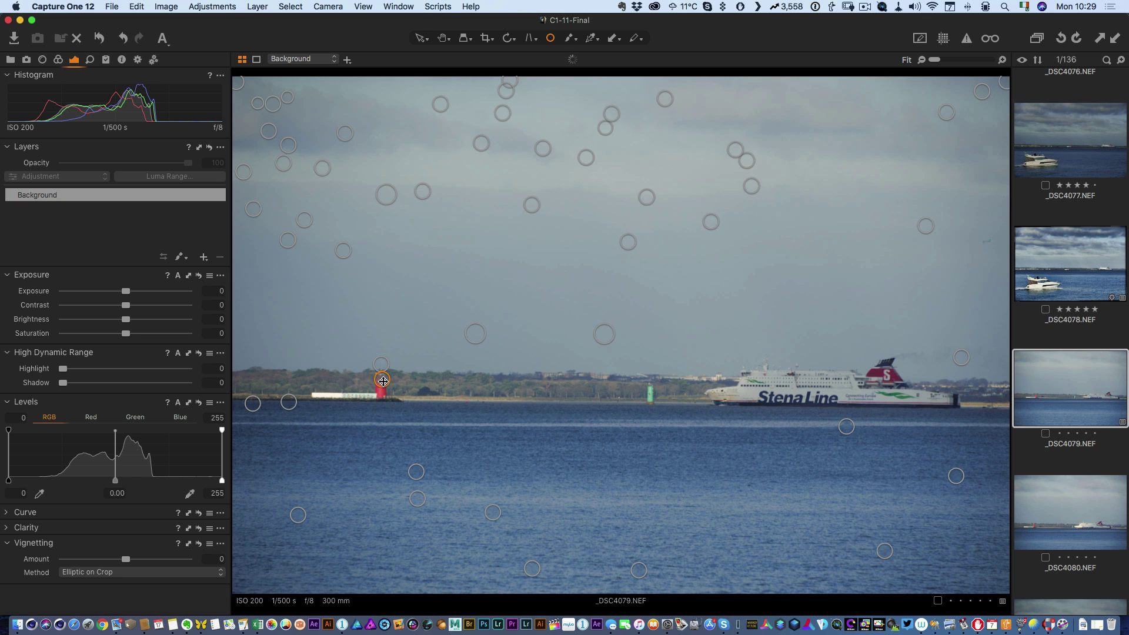
drag(383, 383, 382, 366)
key(BackSpace)
click(848, 427)
drag(856, 433, 857, 434)
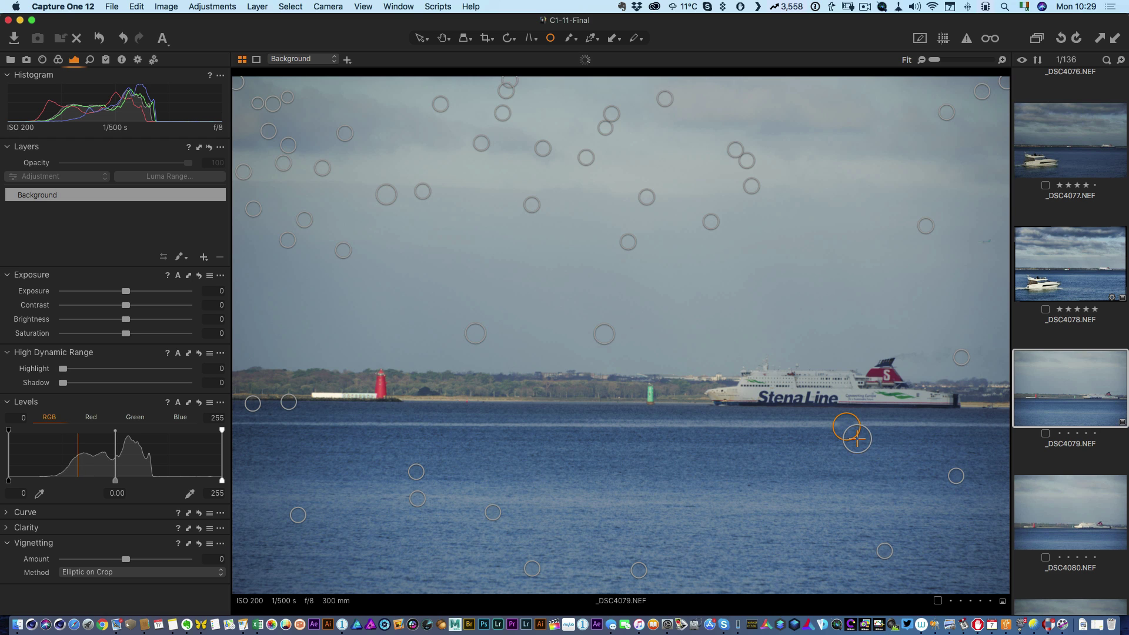
key(BackSpace)
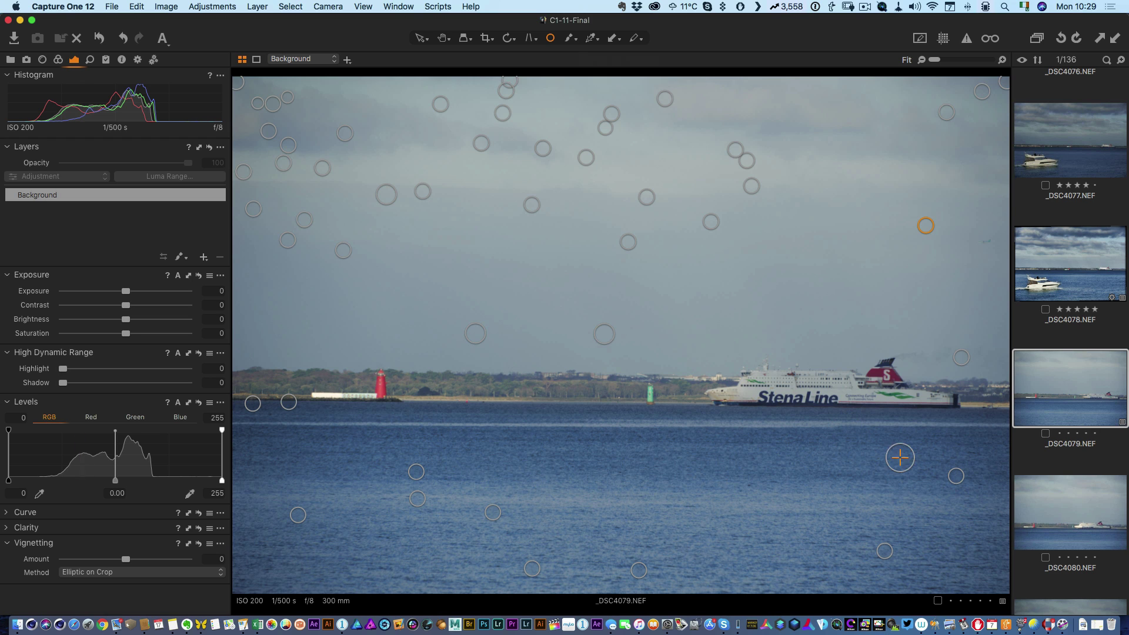
click(443, 38)
drag(126, 306, 148, 306)
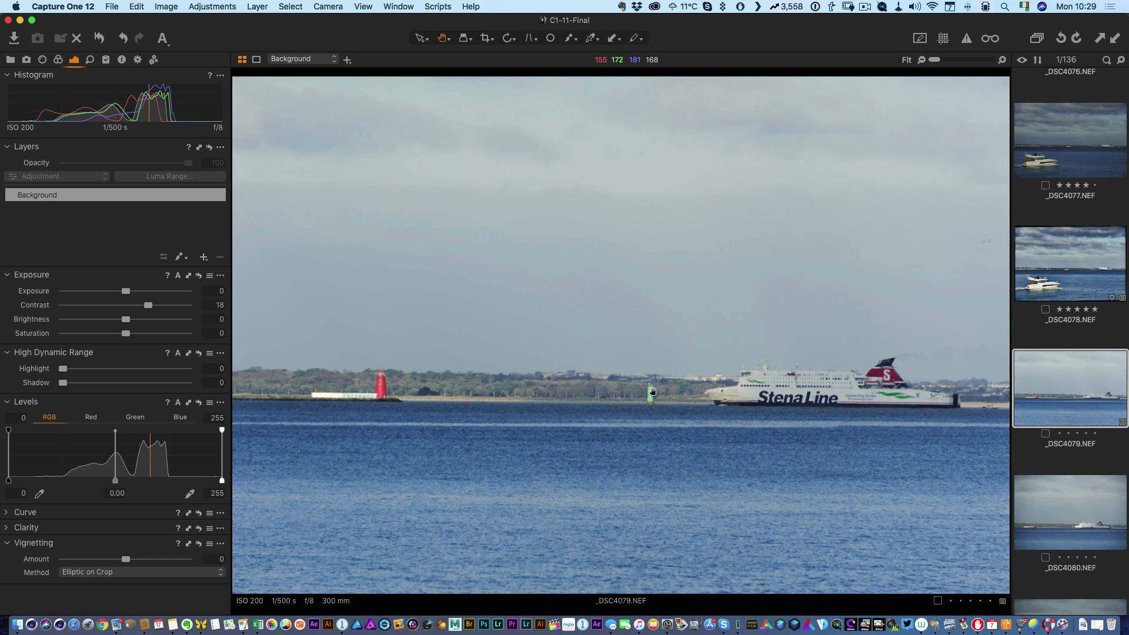
Put only the Vignetting adjustment from _DSC4079.NEF on the adjustments clipboard.
click(188, 544)
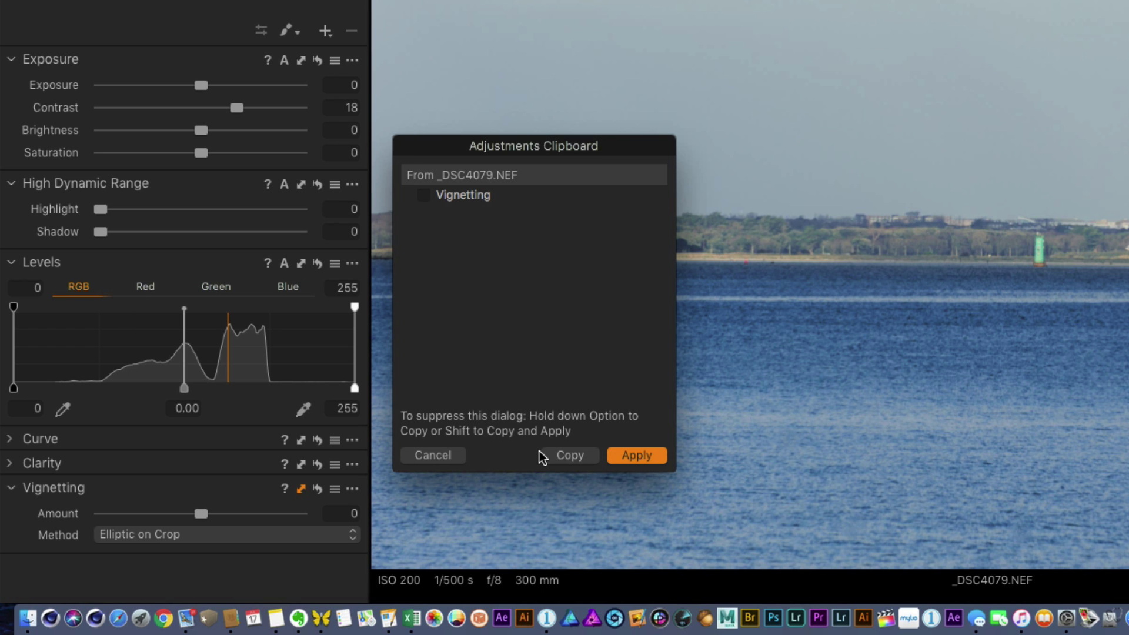
click(570, 457)
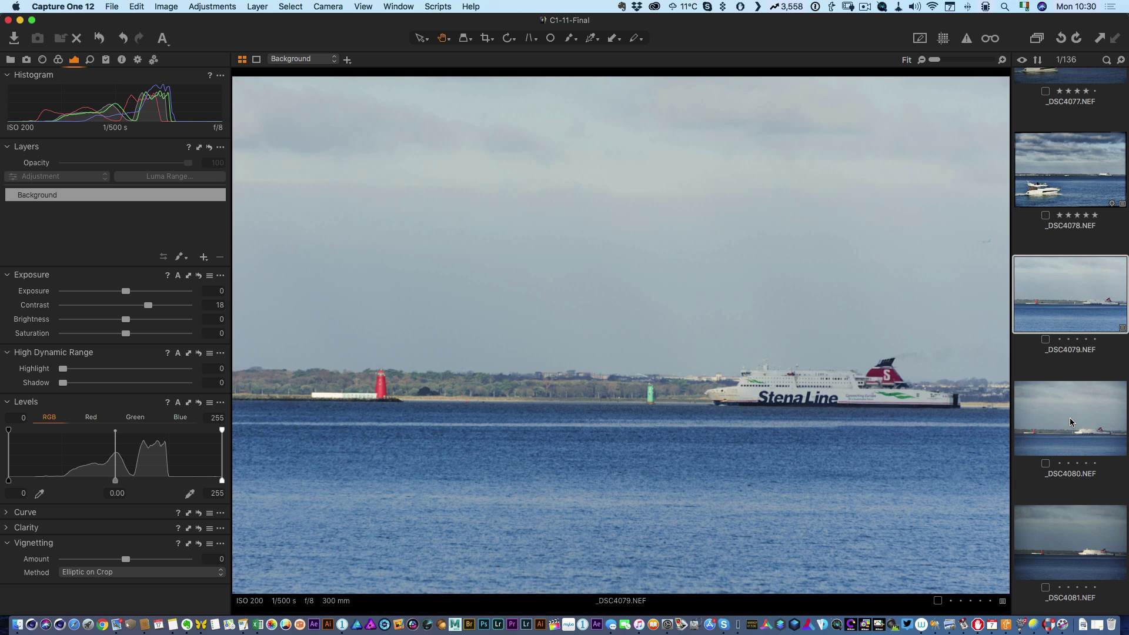
Add _DSC4080, _DSC4081 and _DSC4083 to the selection, showing only _DSC4079 in the viewer.
super+click(1071, 422)
super+click(1084, 563)
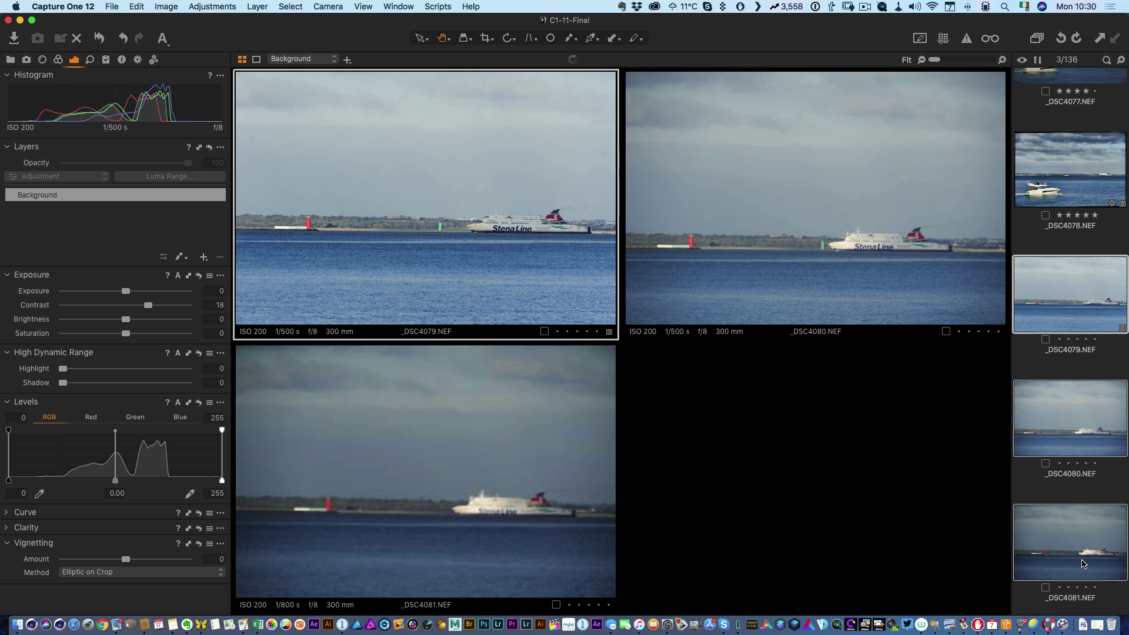
scroll(1084, 563, down, 5)
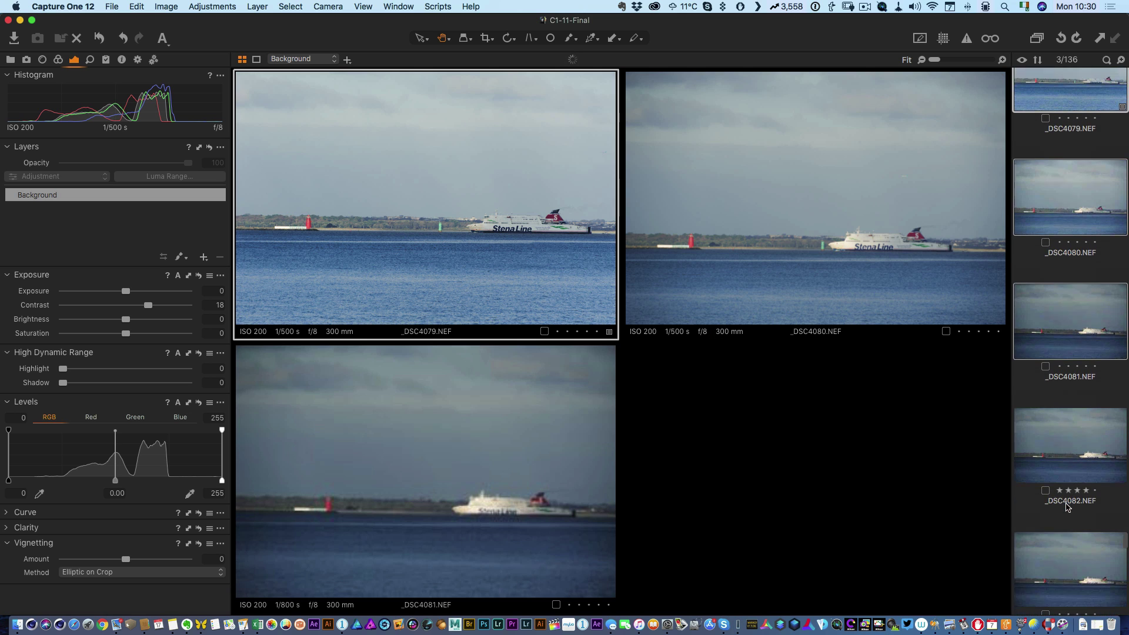
super+click(1069, 546)
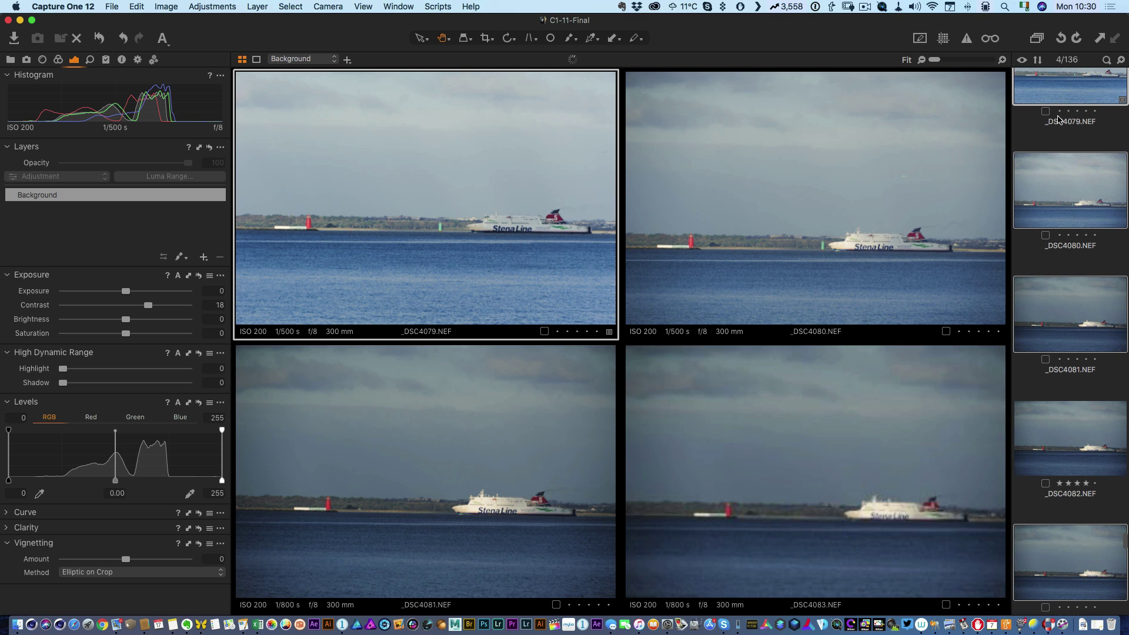
click(242, 59)
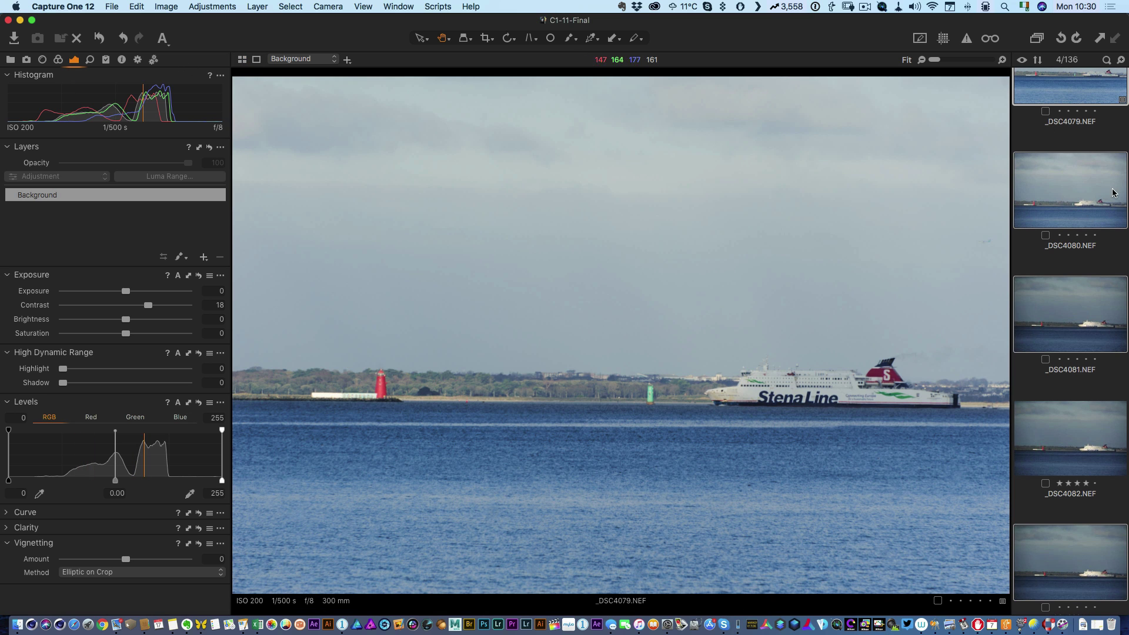
scroll(1085, 197, up, 2)
scroll(1086, 198, up, 1)
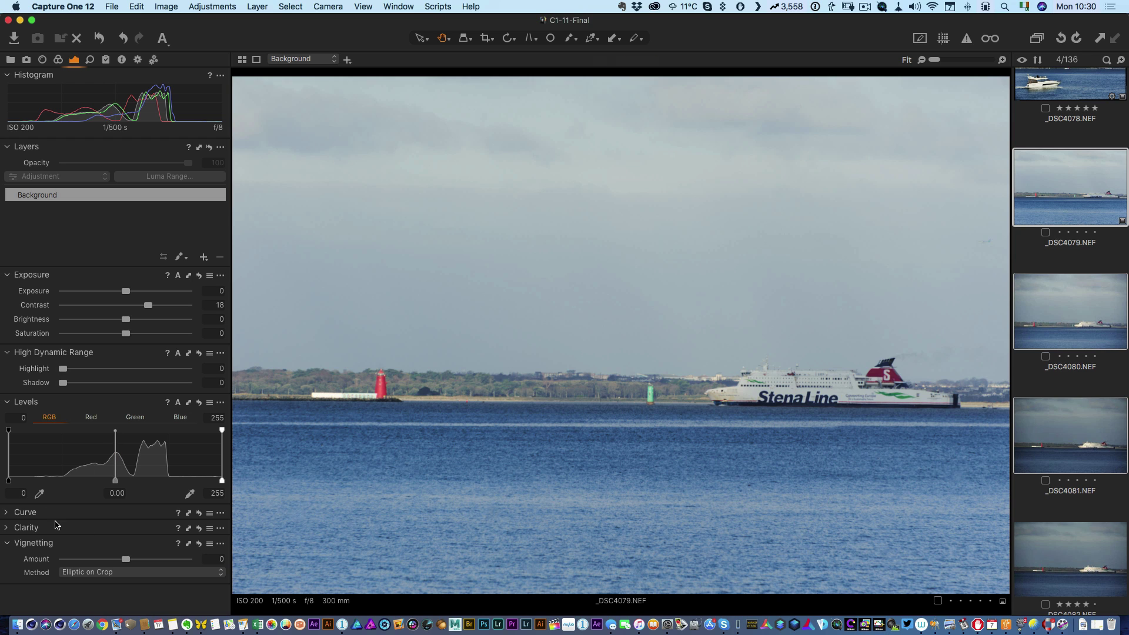
Copy the Spots adjustments from _DSC4079 and apply them to the selected _DSC4080 and _DSC4081.
click(89, 59)
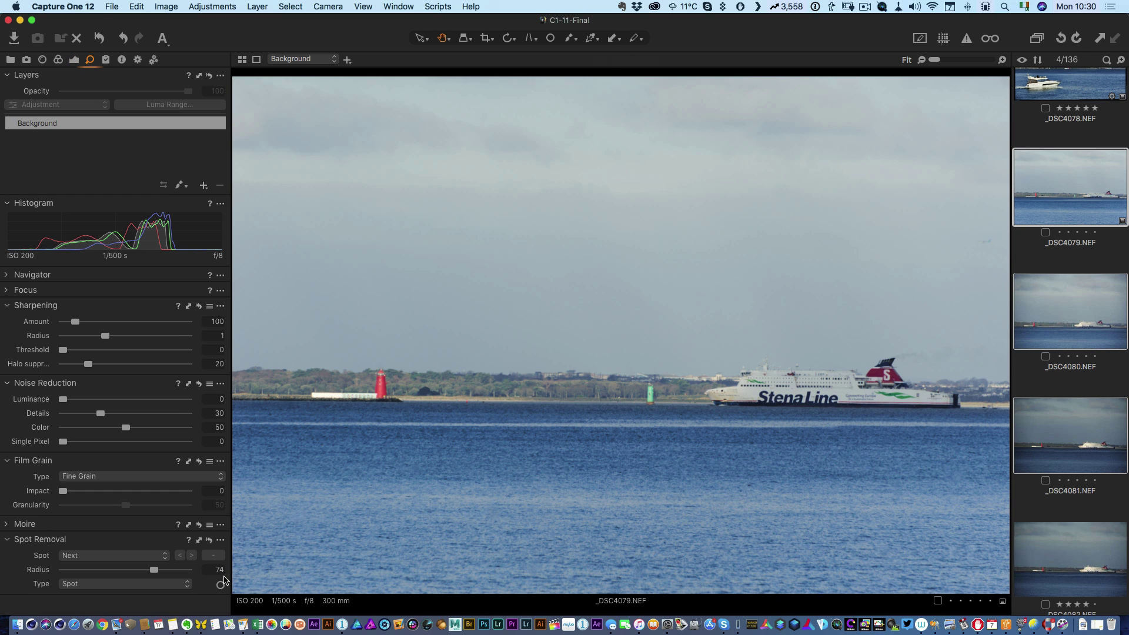
click(209, 540)
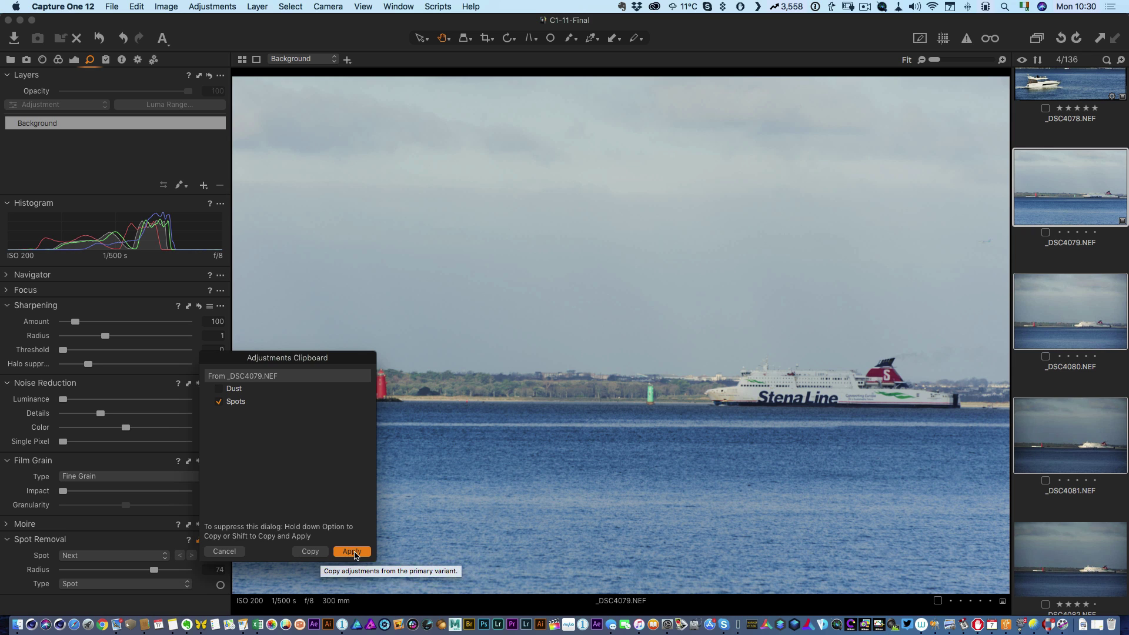
click(353, 552)
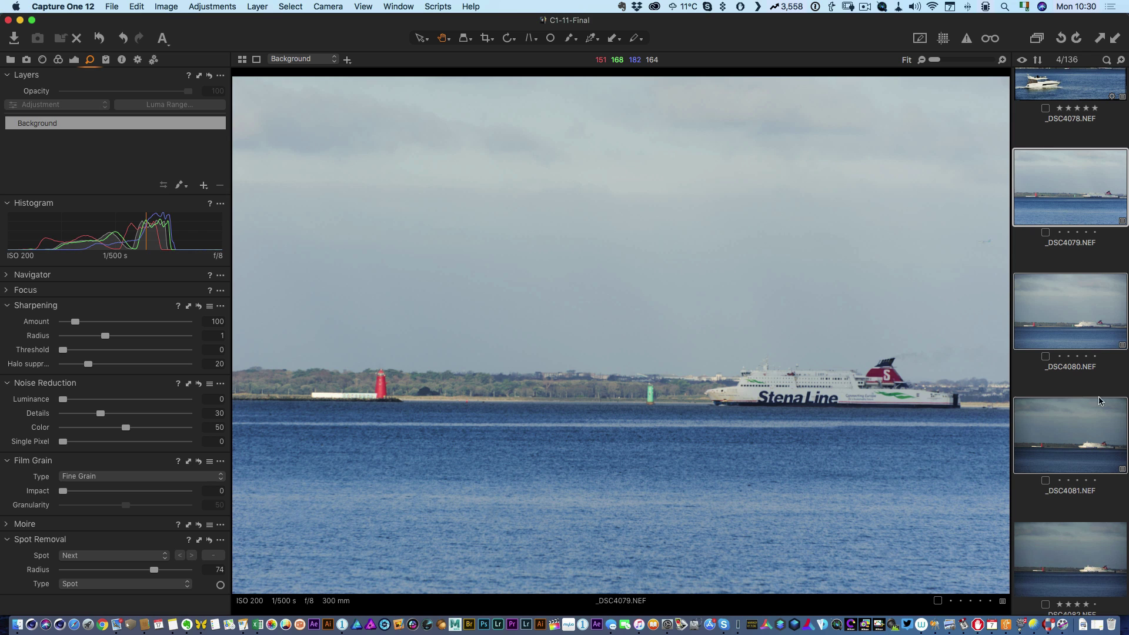
Review the pasted spots on _DSC4080 and _DSC4081, then reopen the plane sky photo _DSC4073.
click(1037, 309)
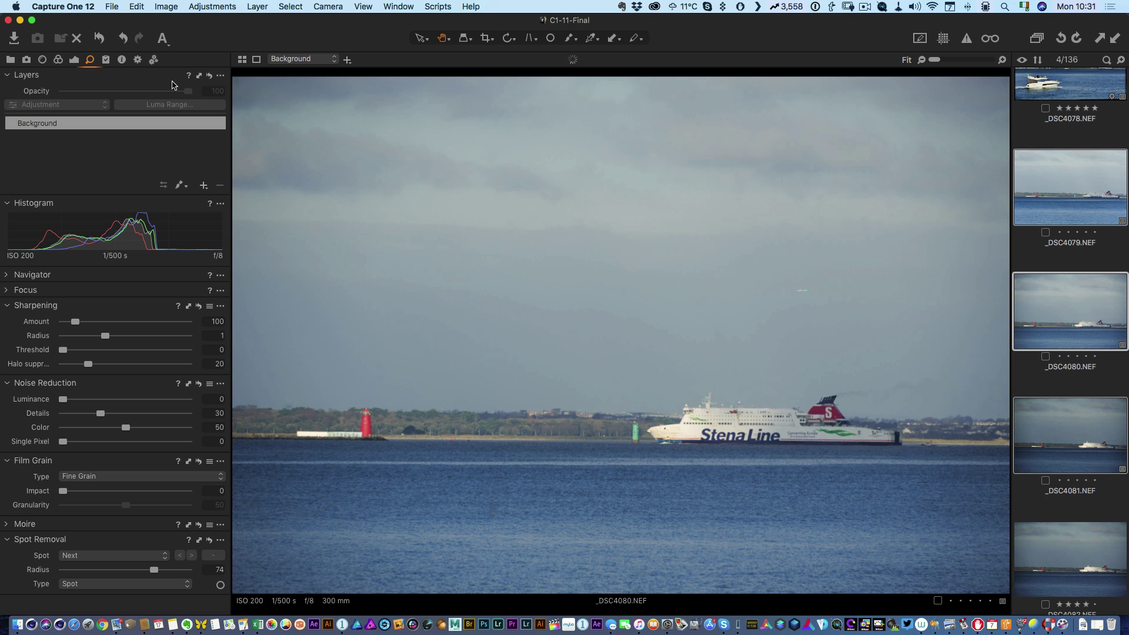
key(Right)
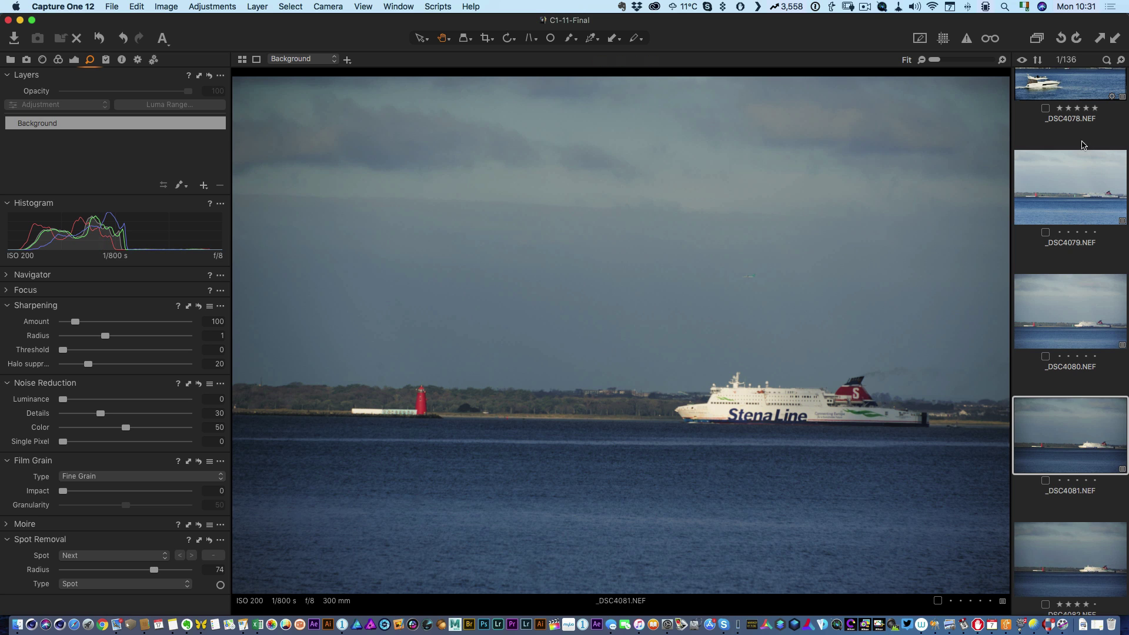
scroll(1056, 220, up, 5)
scroll(1054, 223, up, 5)
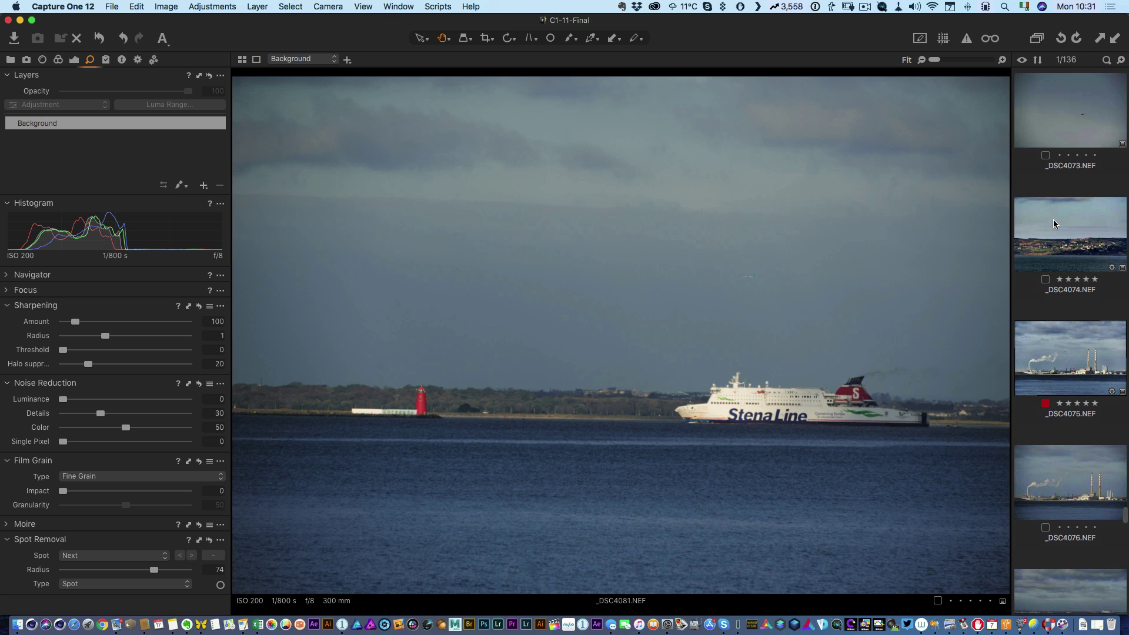
click(1047, 165)
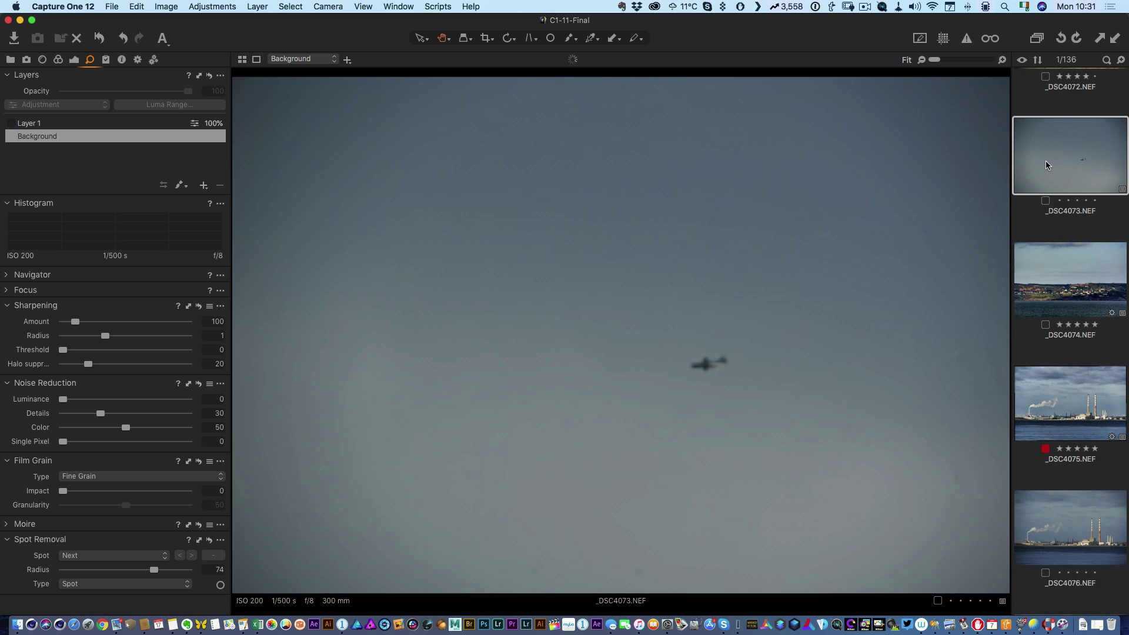